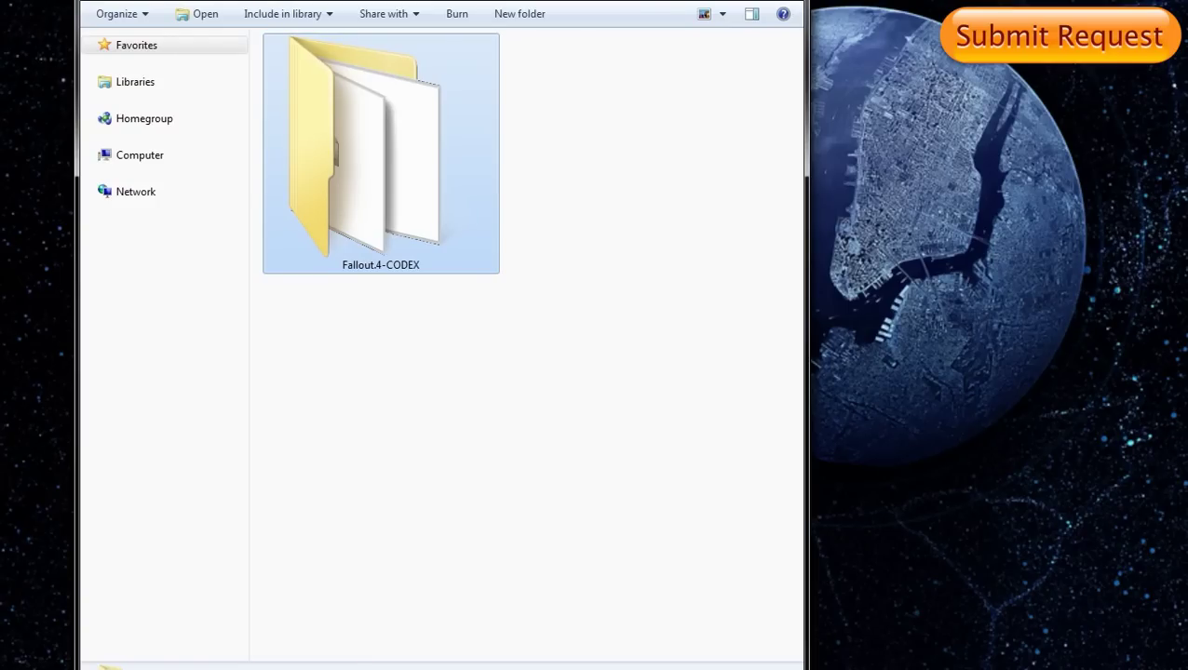
- Rename the Fallout.4-CODEX folder to "Fallout 4" and open it
{"action": "key", "text": "F2"}
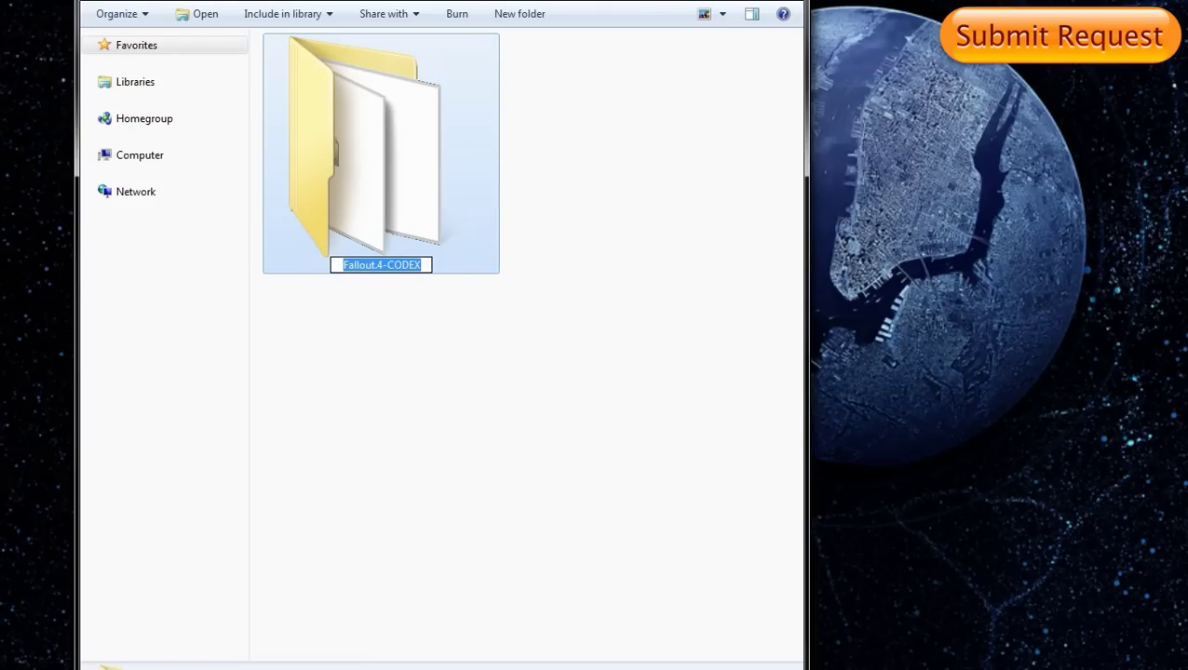
{"action": "left_click", "coordinate": [421, 264]}
{"action": "key", "text": "BackSpace"}
{"action": "key", "text": "BackSpace"}
{"action": "key", "text": "BackSpace"}
{"action": "key", "text": "BackSpace"}
{"action": "key", "text": "BackSpace"}
{"action": "key", "text": "BackSpace"}
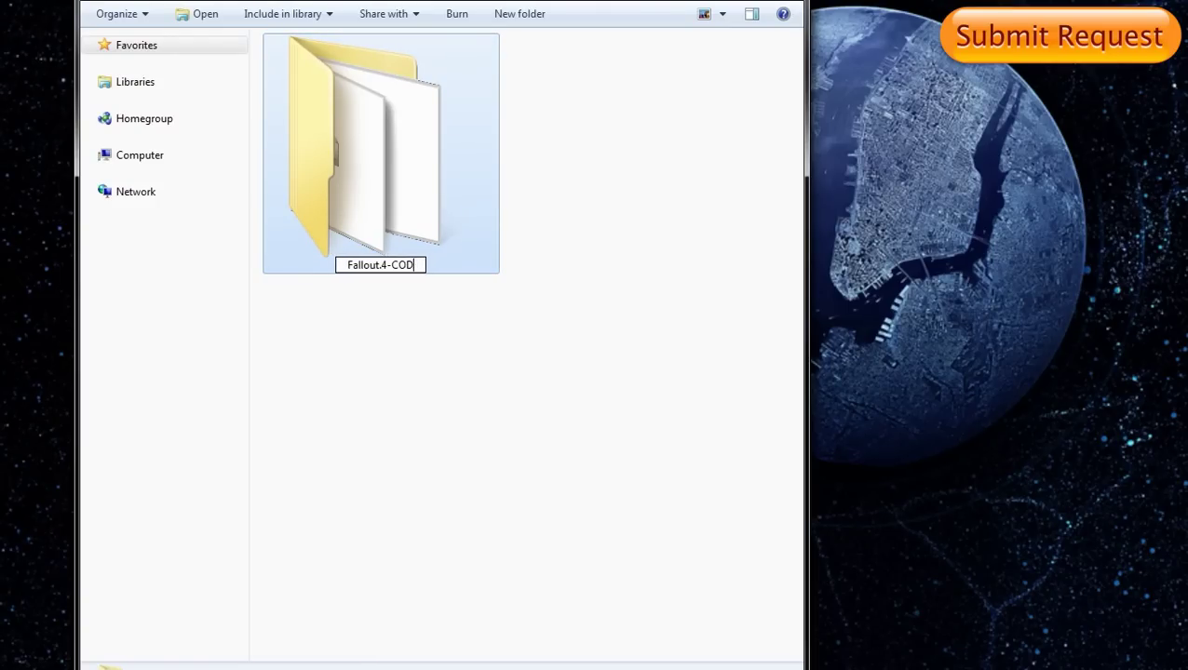
{"action": "key", "text": "Left"}
{"action": "key", "text": "BackSpace"}
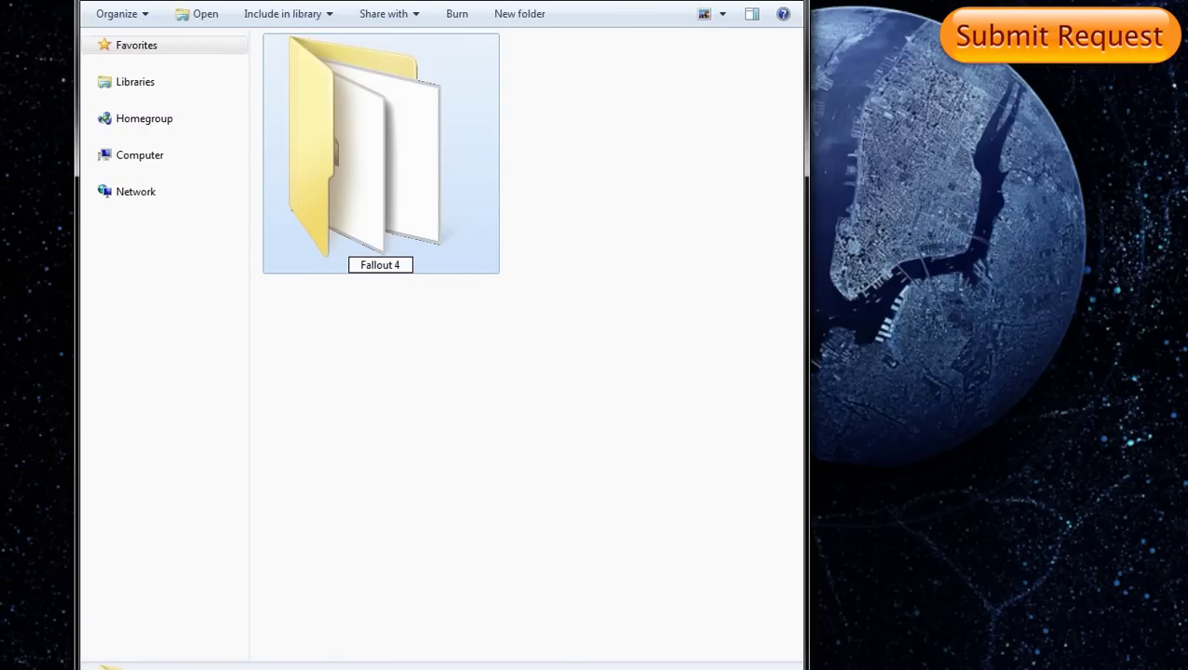
{"action": "key", "text": "Left"}
{"action": "key", "text": "Left"}
{"action": "key", "text": "Left"}
{"action": "key", "text": "Left"}
{"action": "key", "text": "Left"}
{"action": "key", "text": "Left"}
{"action": "key", "text": "Left"}
{"action": "key", "text": "Left"}
{"action": "key", "text": "Return"}
{"action": "key", "text": "Return"}
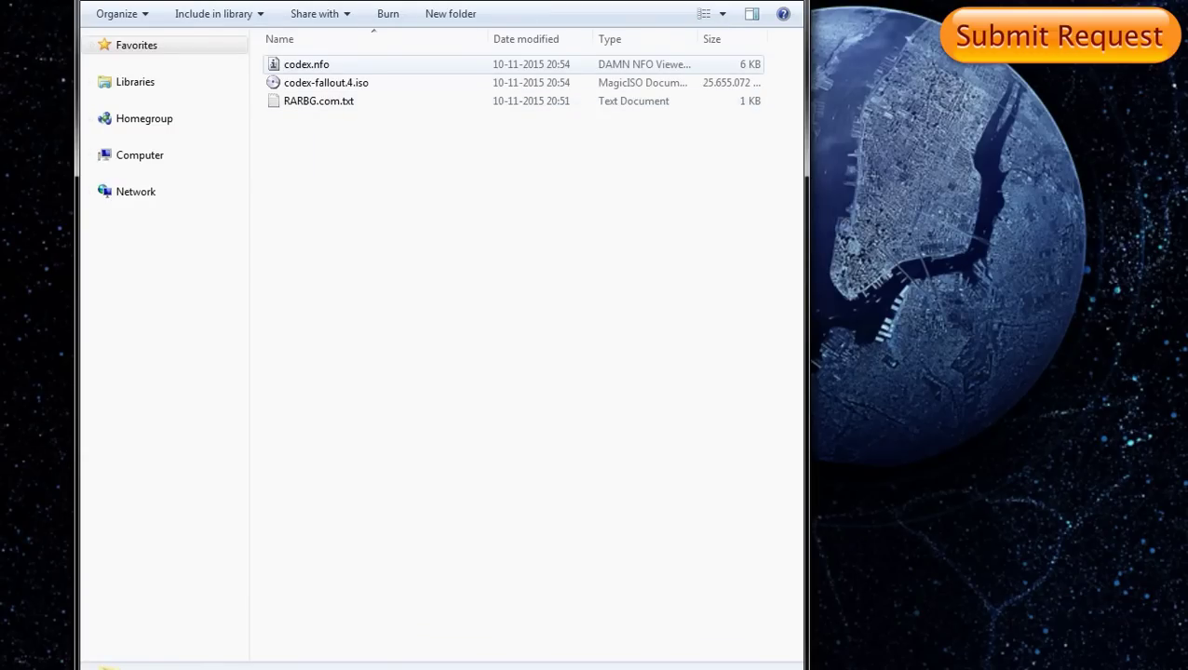
- Move codex.nfo and RARBG.com.txt to the Recycle Bin
{"action": "left_click", "coordinate": [306, 64]}
{"action": "left_click", "coordinate": [318, 100], "text": "ctrl"}
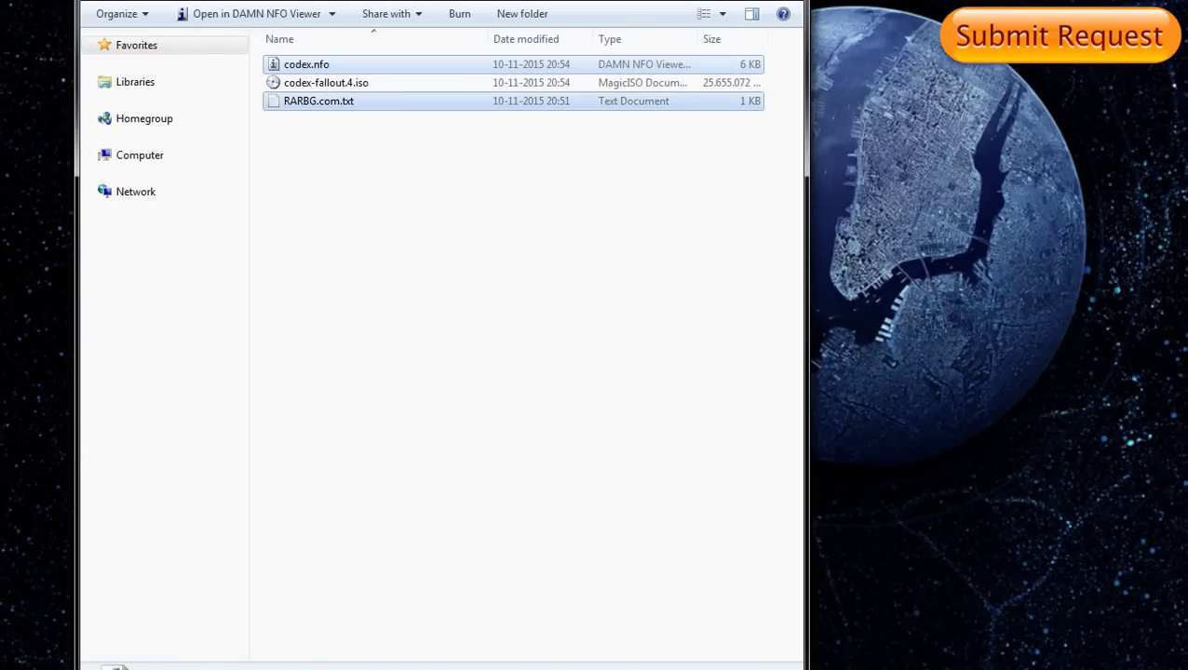
{"action": "key", "text": "Delete"}
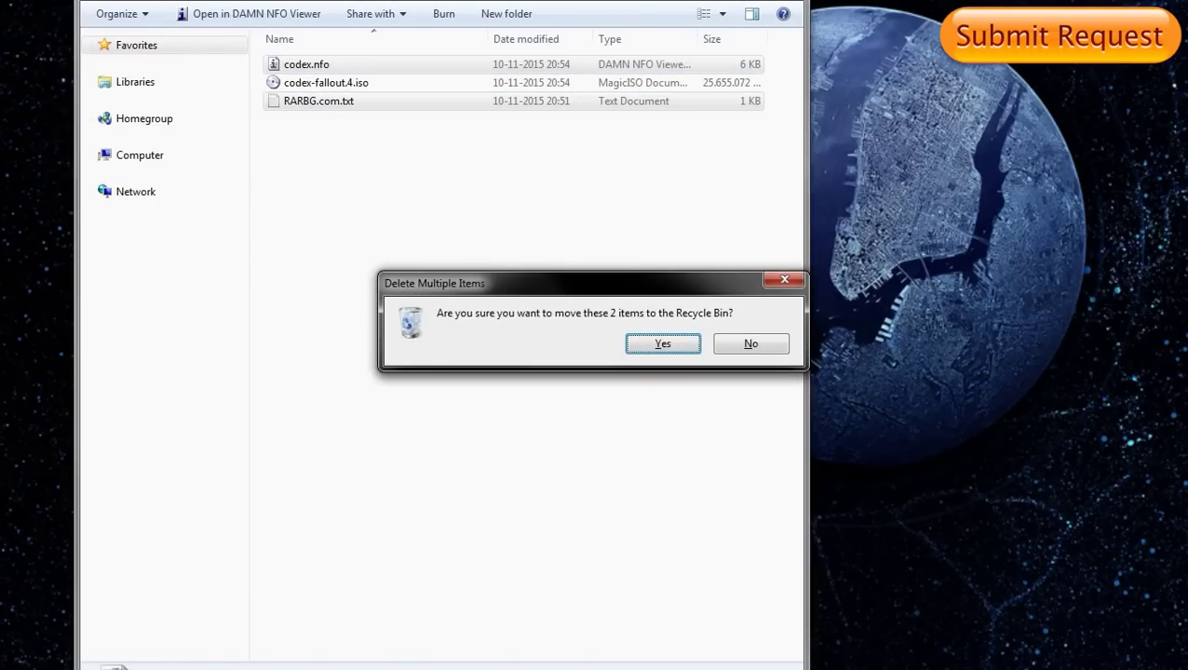
{"action": "key", "text": "Return"}
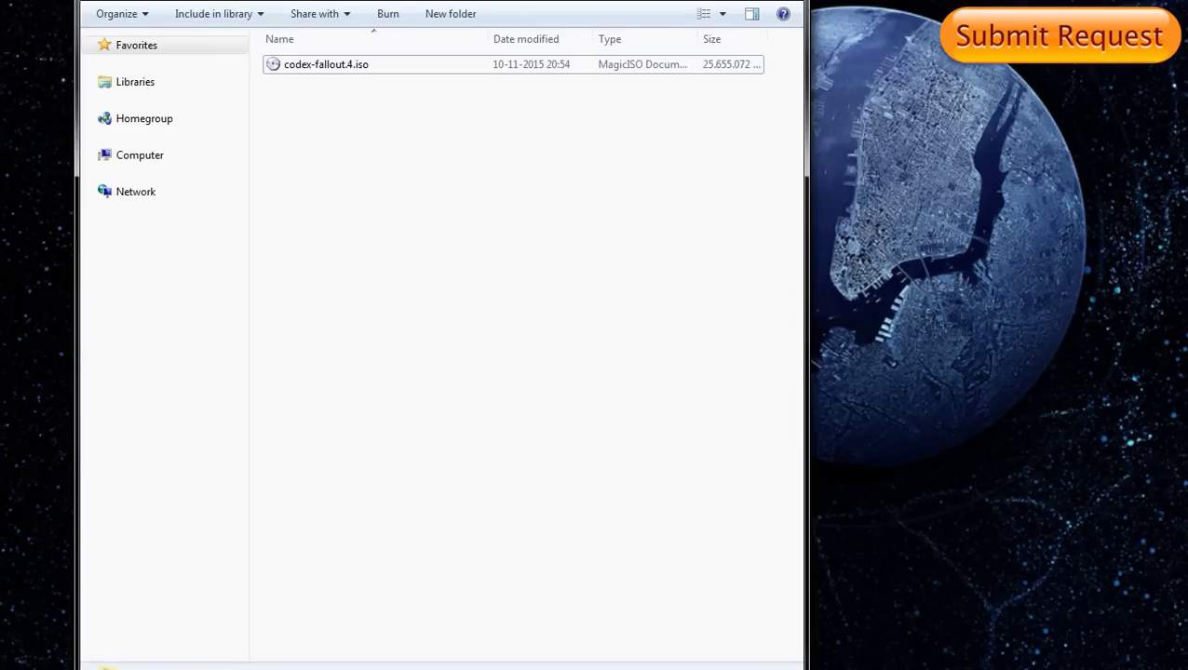
- Rename the codex-fallout.4.iso disc image to "Fallout 4.iso"
{"action": "left_click", "coordinate": [326, 64]}
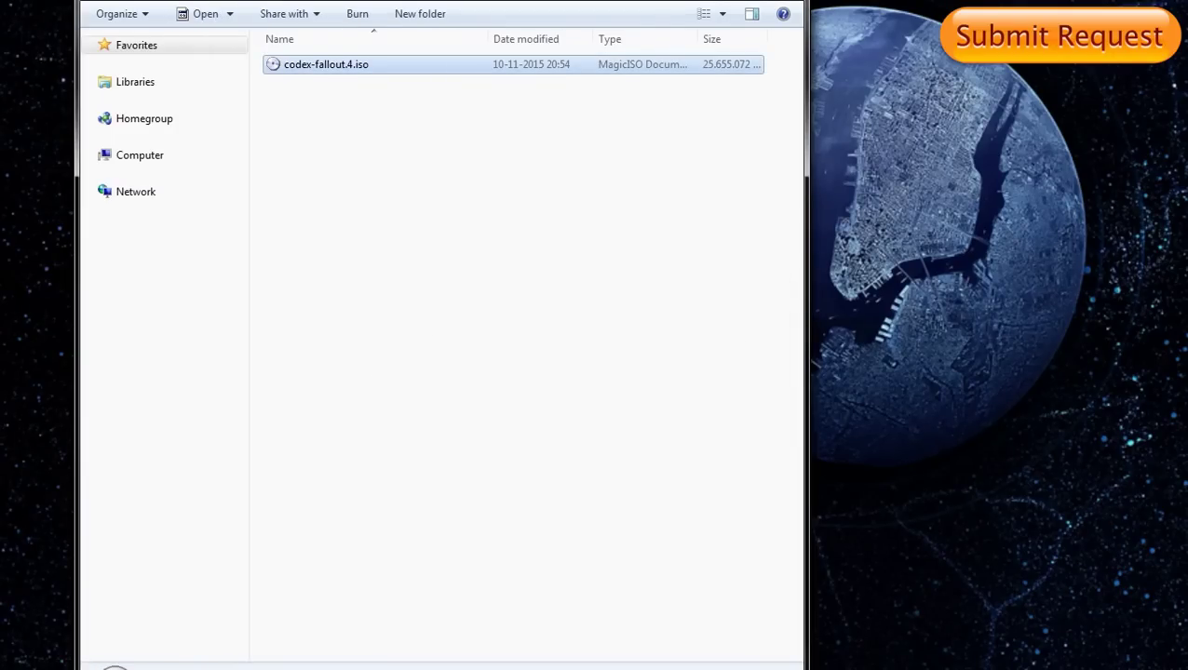
{"action": "key", "text": "F2"}
{"action": "left_click", "coordinate": [313, 64]}
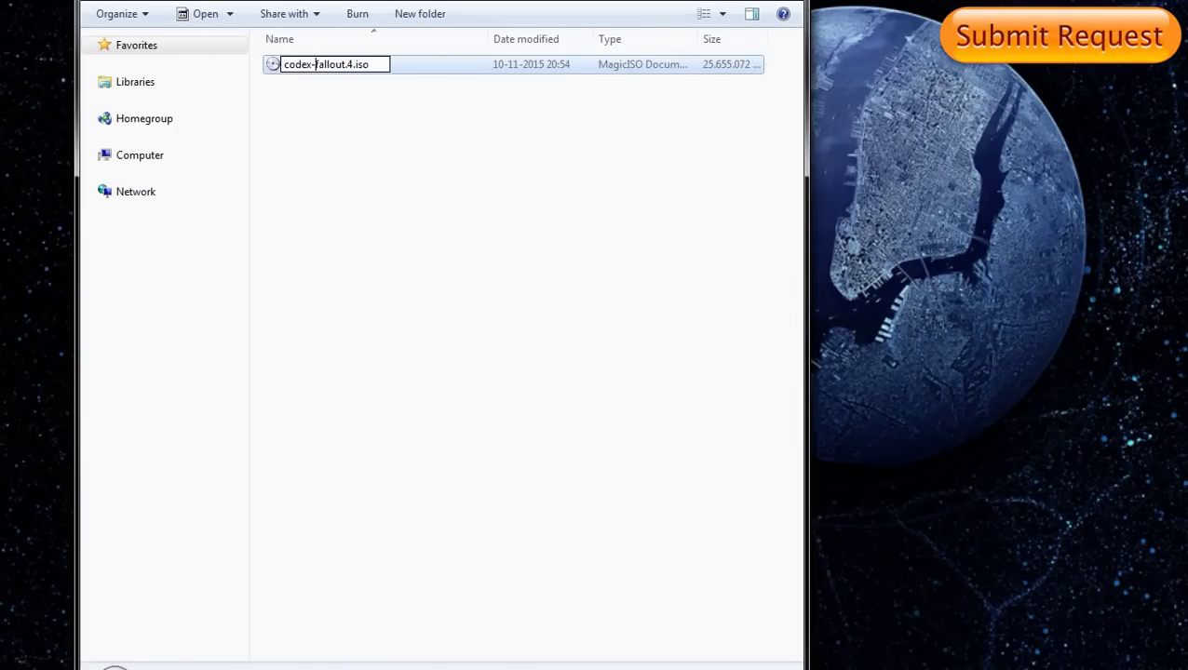
{"action": "key", "text": "Delete"}
{"action": "key", "text": "BackSpace"}
{"action": "key", "text": "BackSpace"}
{"action": "key", "text": "BackSpace"}
{"action": "key", "text": "BackSpace"}
{"action": "key", "text": "BackSpace"}
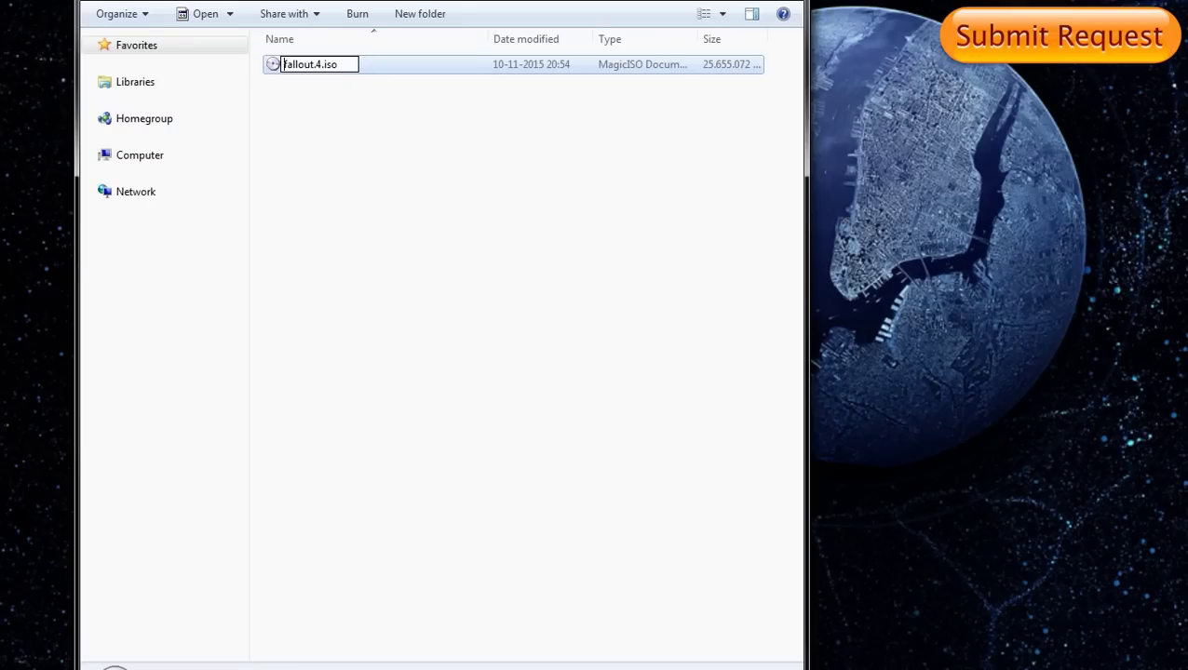
{"action": "type", "text": "F"}
{"action": "left_click", "coordinate": [313, 65]}
{"action": "key", "text": "Delete"}
{"action": "key", "text": "Return"}
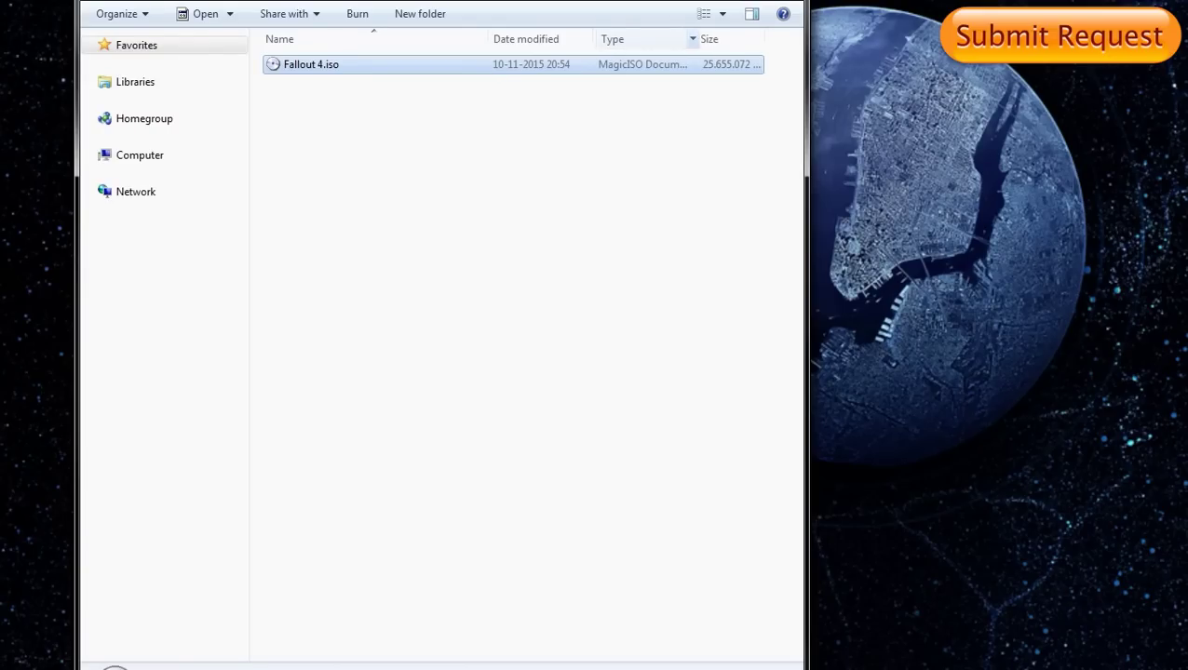
- Widen the file list's Type column and scan Fallout 4.iso with Microsoft Security Essentials, closing the scan report
{"action": "left_click_drag", "start_coordinate": [614, 39], "coordinate": [630, 39]}
{"action": "left_click_drag", "start_coordinate": [702, 39], "coordinate": [750, 39]}
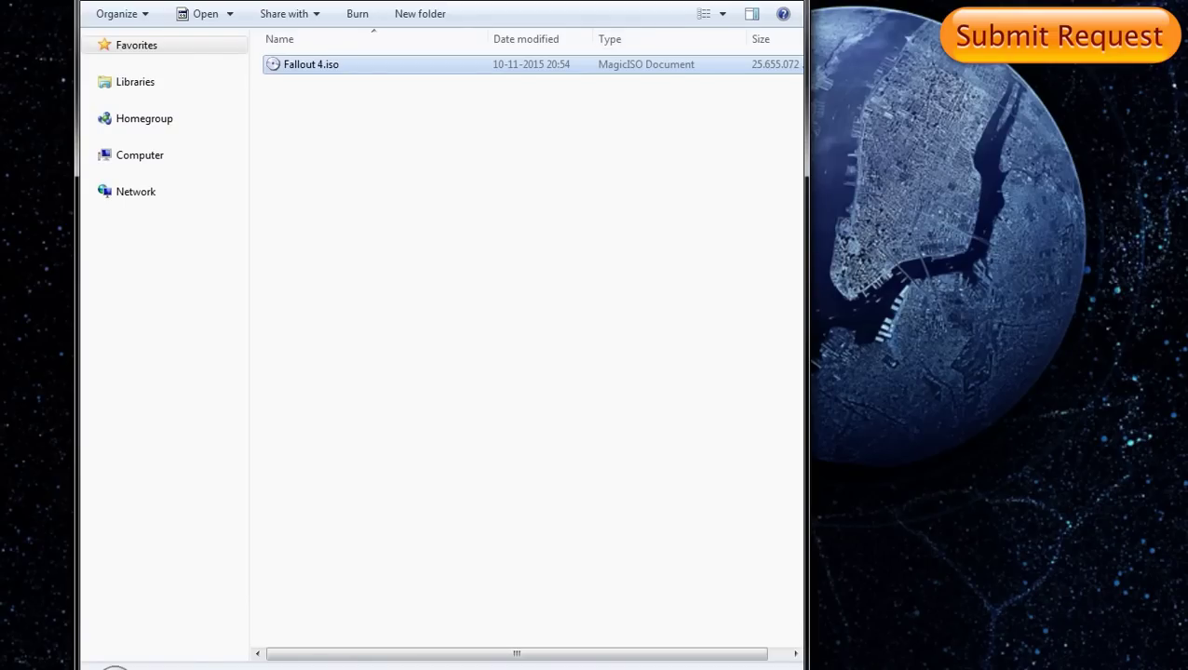
{"action": "right_click", "coordinate": [277, 68]}
{"action": "left_click", "coordinate": [372, 97]}
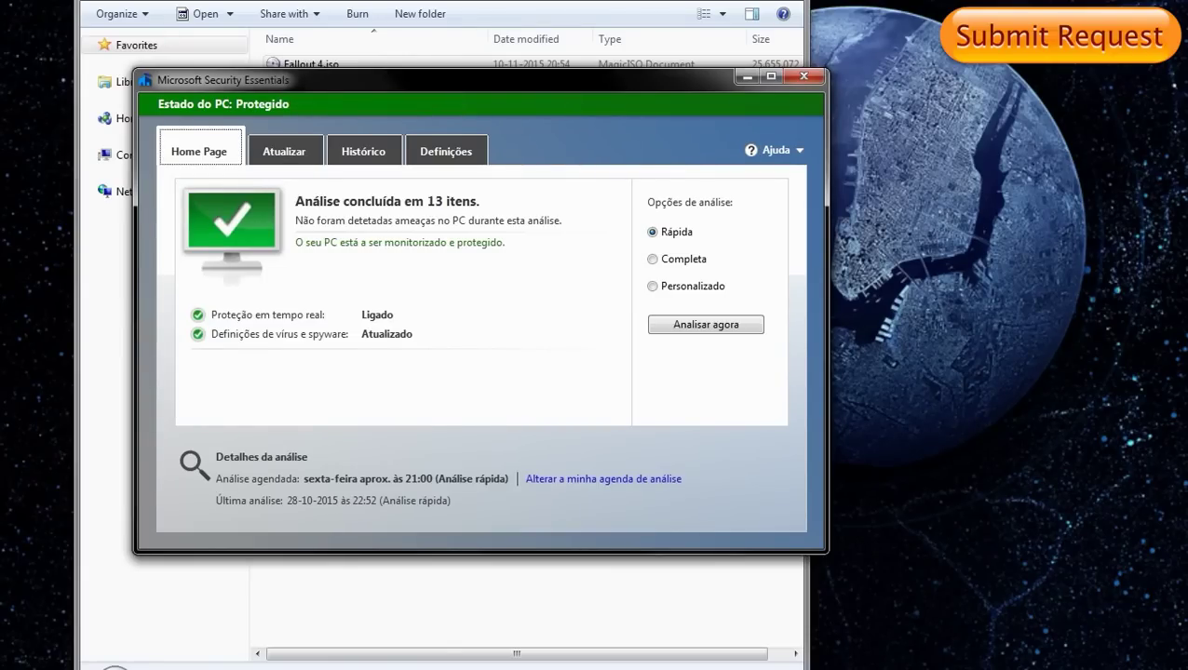
{"action": "left_click", "coordinate": [803, 76]}
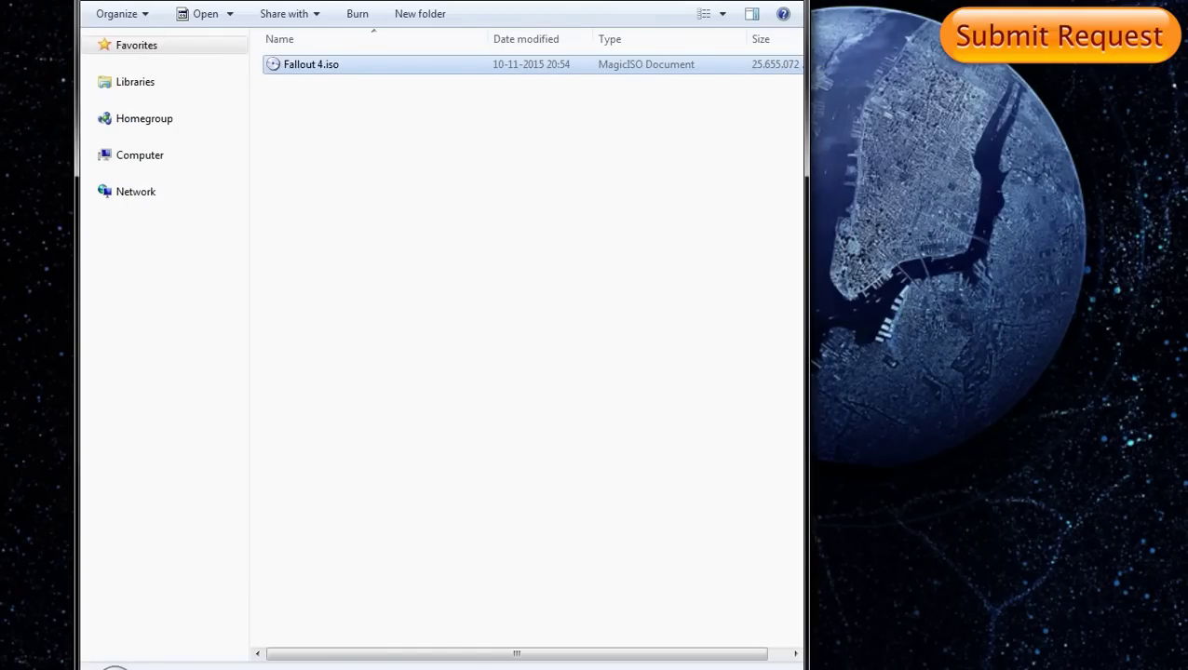
- Mount Fallout 4.iso on virtual drive G: with MagicISO and run setup.exe from it
{"action": "right_click", "coordinate": [297, 68]}
{"action": "mouse_move", "coordinate": [372, 142]}
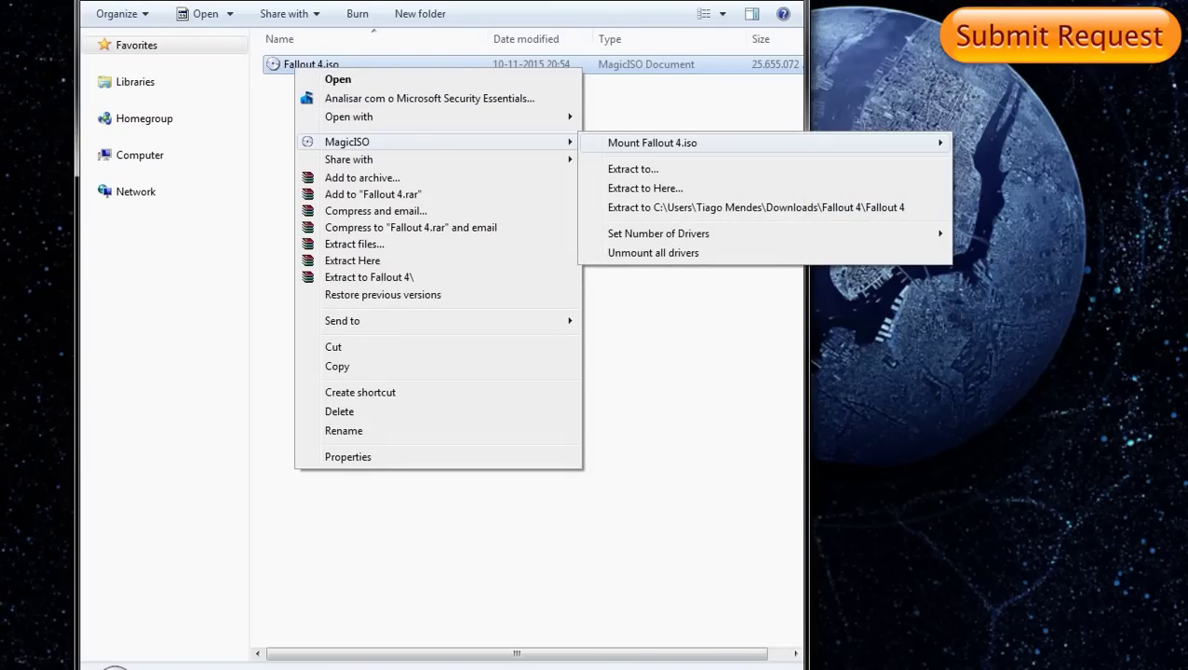
{"action": "mouse_move", "coordinate": [652, 142]}
{"action": "left_click", "coordinate": [1006, 142]}
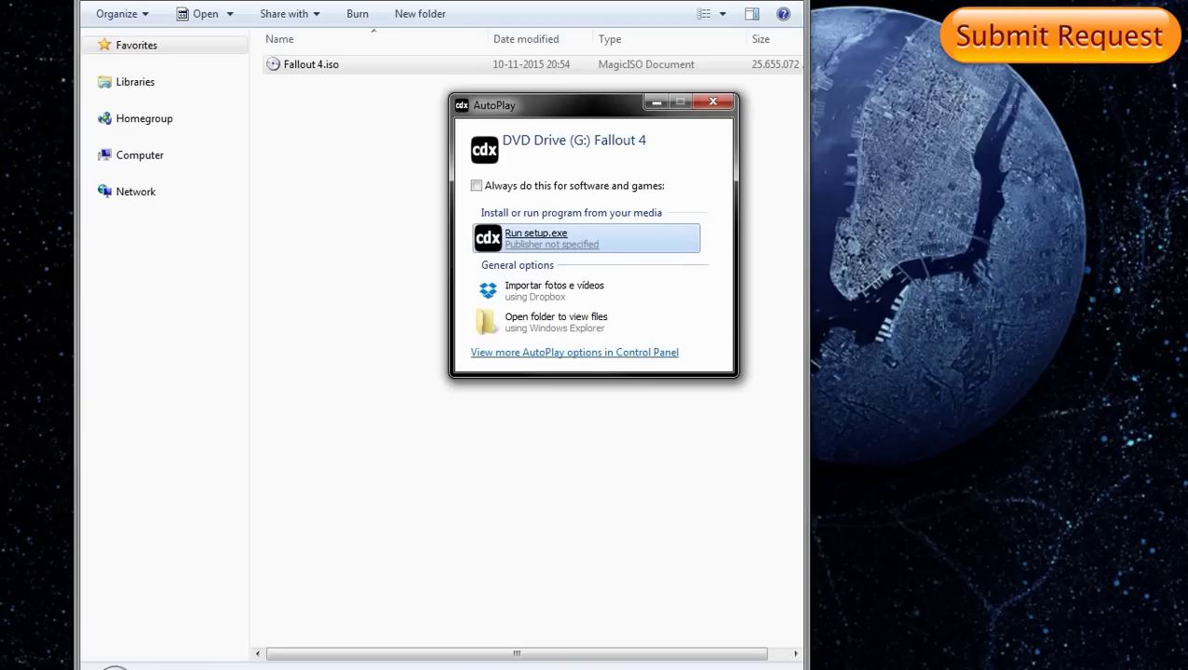
{"action": "left_click", "coordinate": [550, 238]}
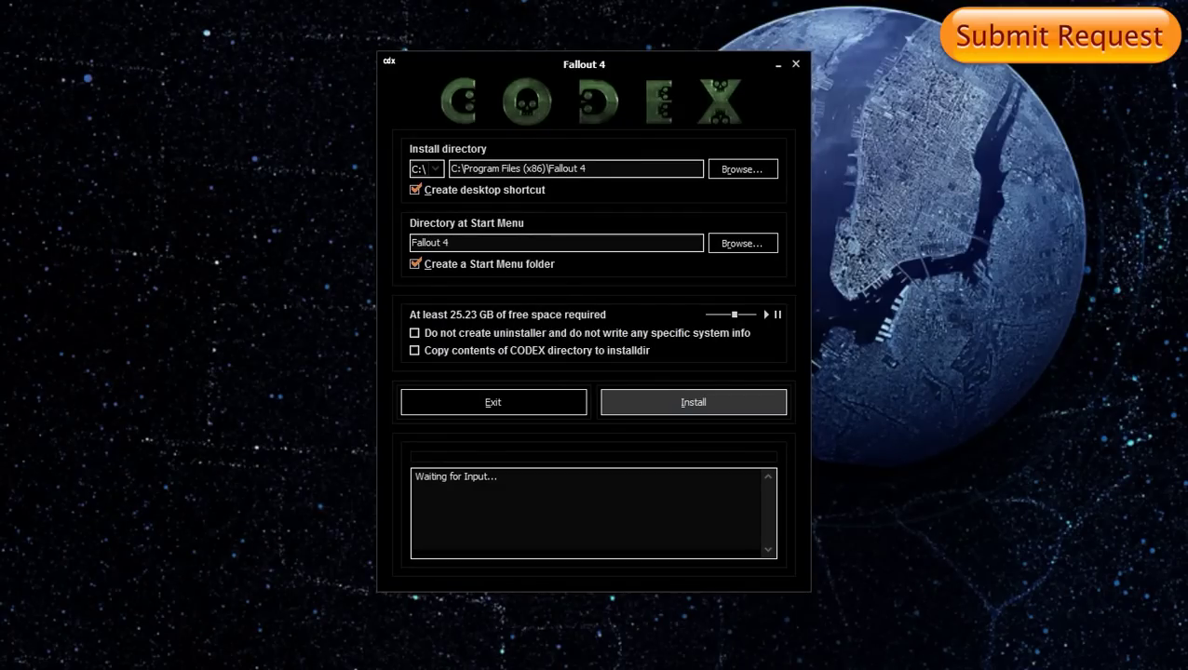
- Move the Fallout 4 installer window aside and lower its music volume to the minimum
{"action": "left_click_drag", "start_coordinate": [616, 63], "coordinate": [397, 77]}
{"action": "left_click_drag", "start_coordinate": [516, 330], "coordinate": [486, 329]}
{"action": "left_click_drag", "start_coordinate": [410, 76], "coordinate": [399, 23]}
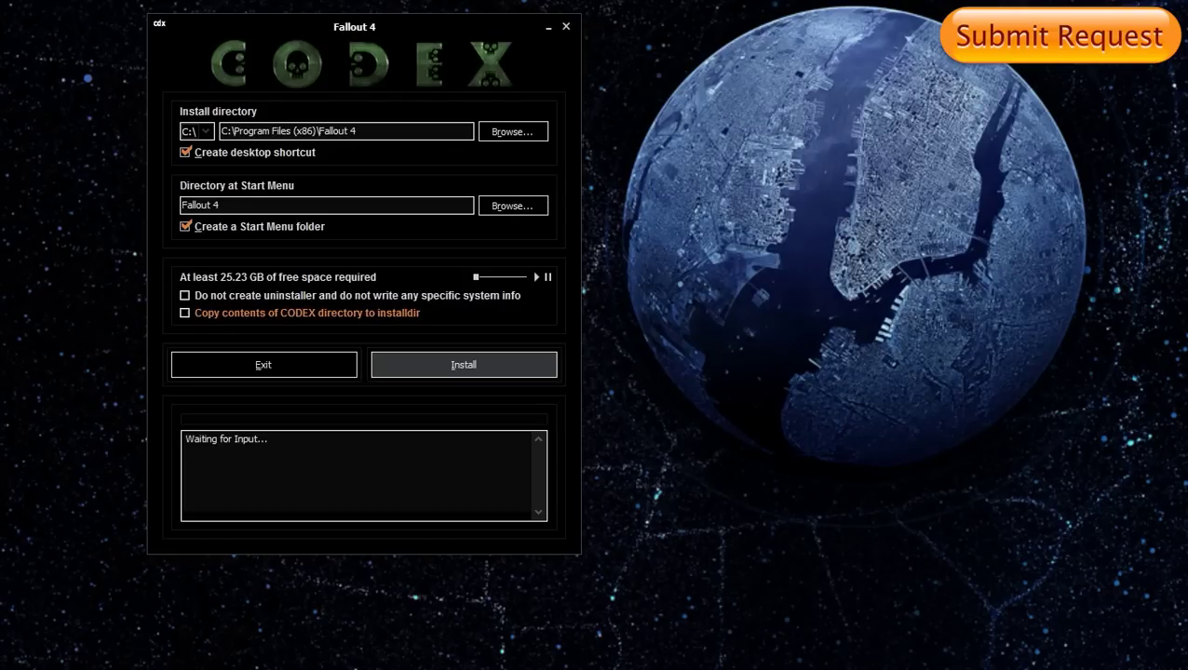
- Enable copying the contents of the CODEX directory to the install directory and start the installation
{"action": "left_click", "coordinate": [184, 312]}
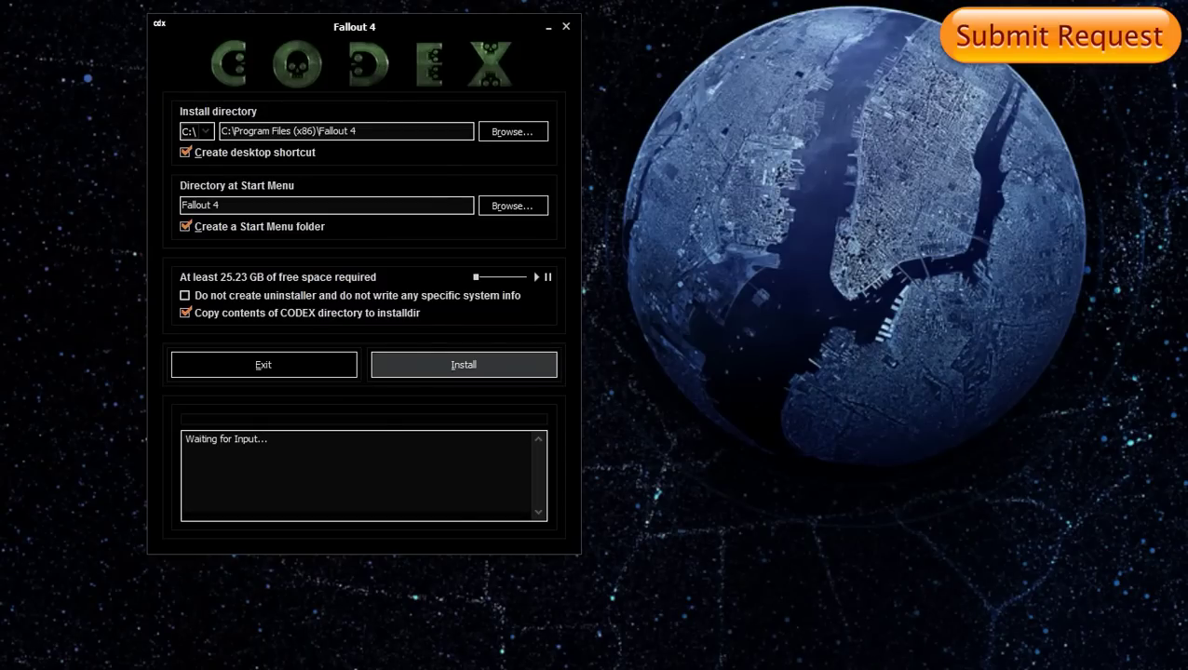
{"action": "left_click", "coordinate": [464, 364]}
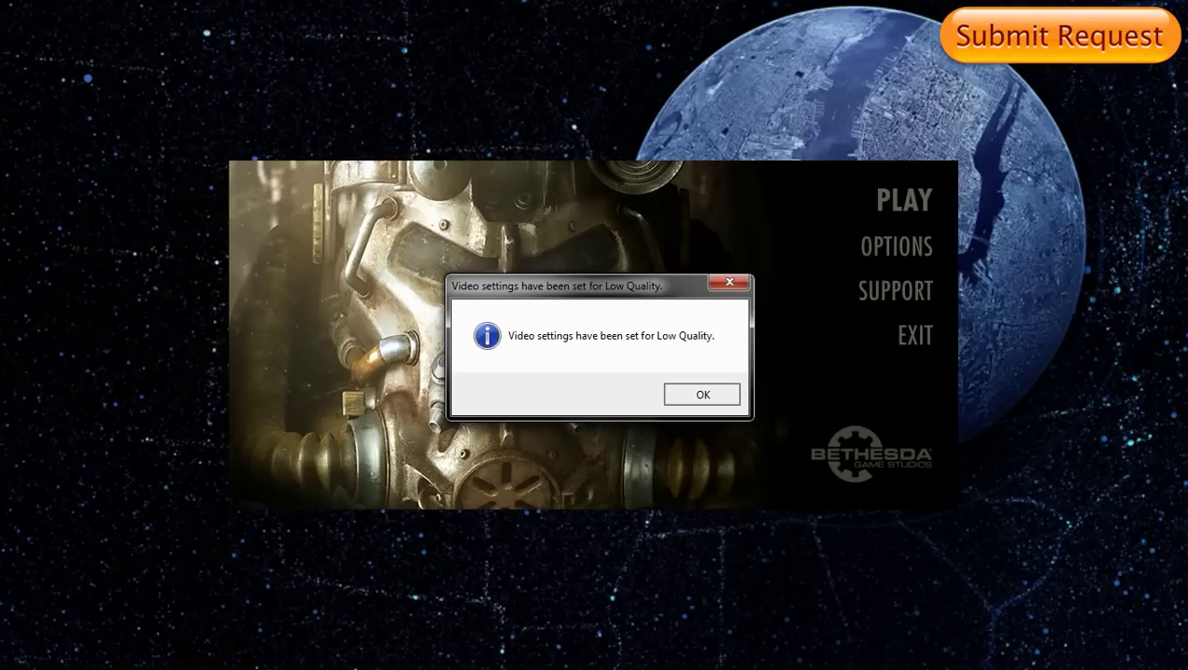
- Accept the Low Quality video settings notice and proceed to the game's main menu
{"action": "key", "text": "Return"}
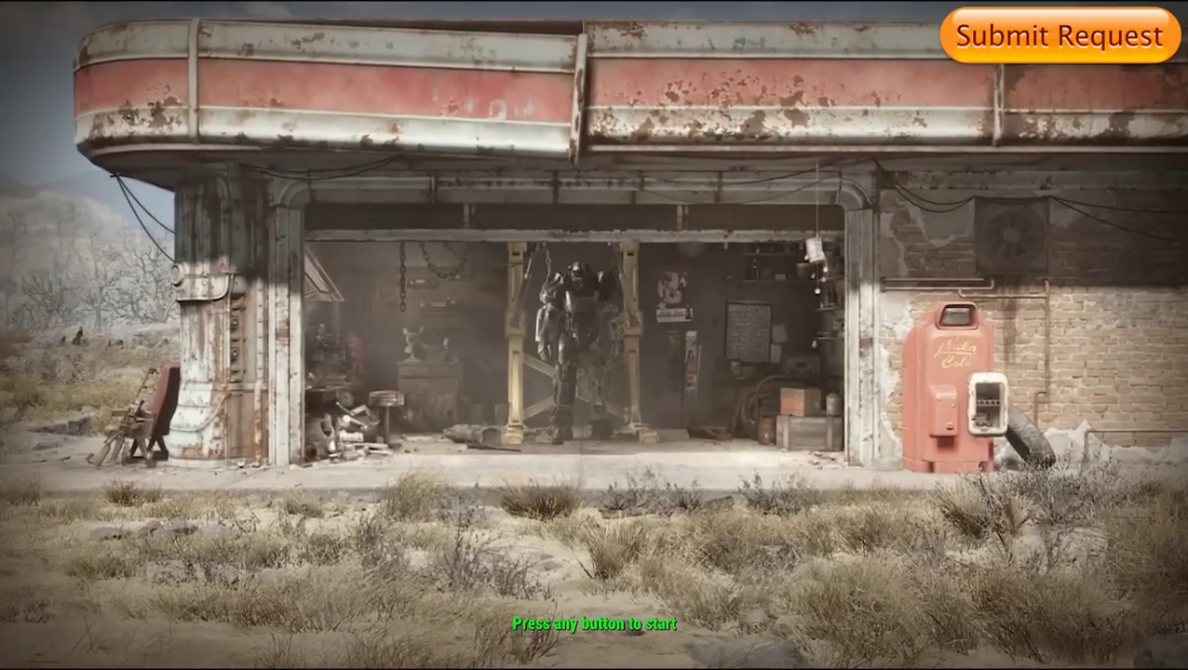
{"action": "key", "text": "Return"}
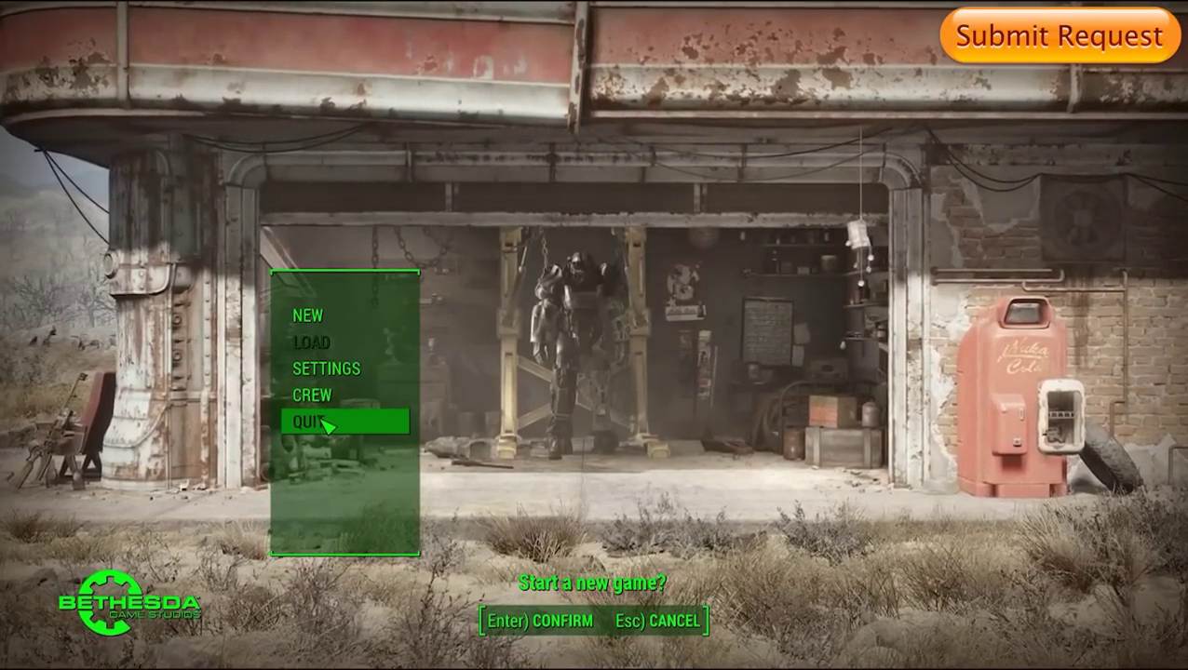
- Leave the quit-to-desktop choice unconfirmed, view the crew credits and return to the main menu
{"action": "left_click", "coordinate": [326, 424]}
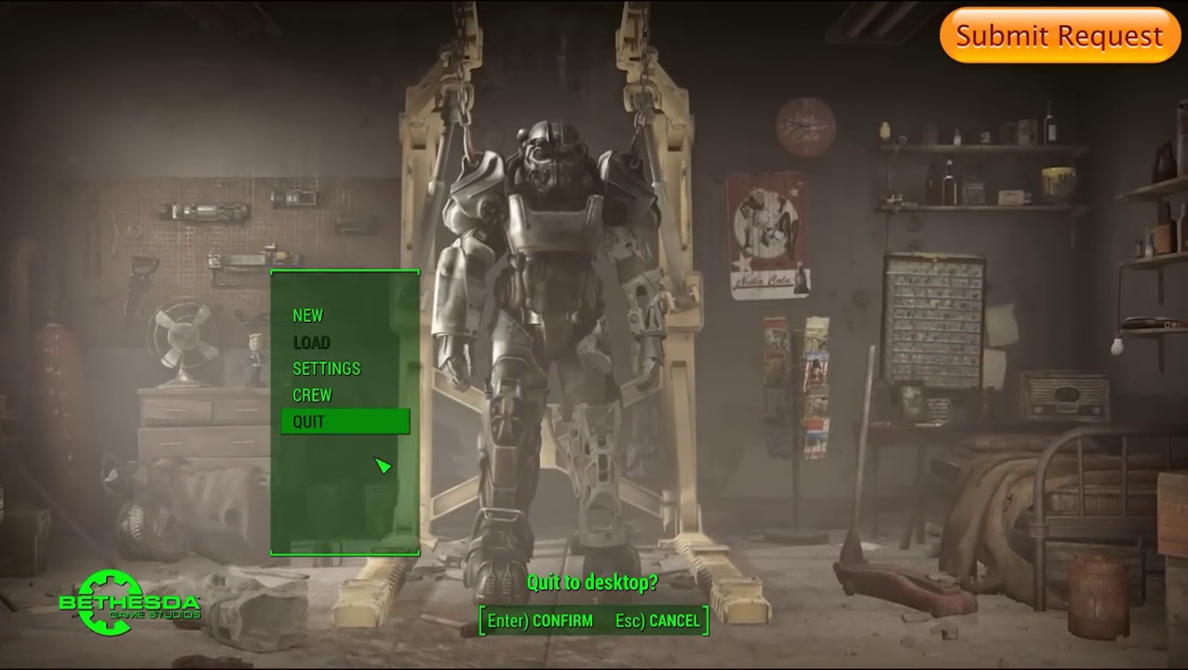
{"action": "left_click", "coordinate": [321, 400]}
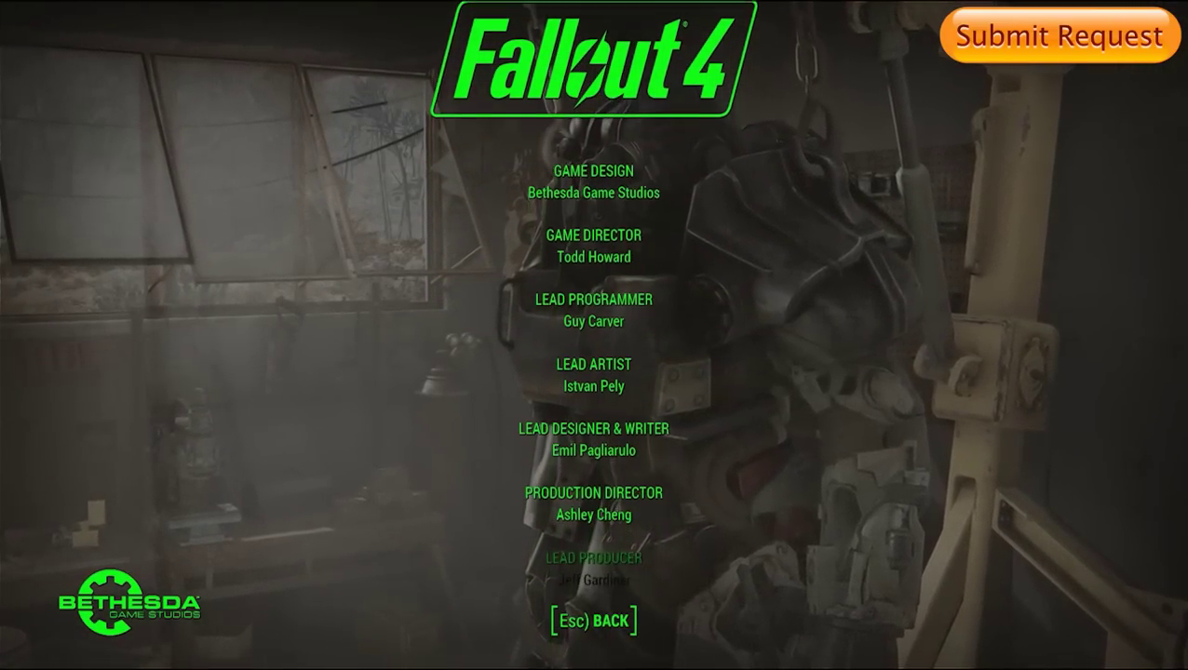
{"action": "key", "text": "Escape"}
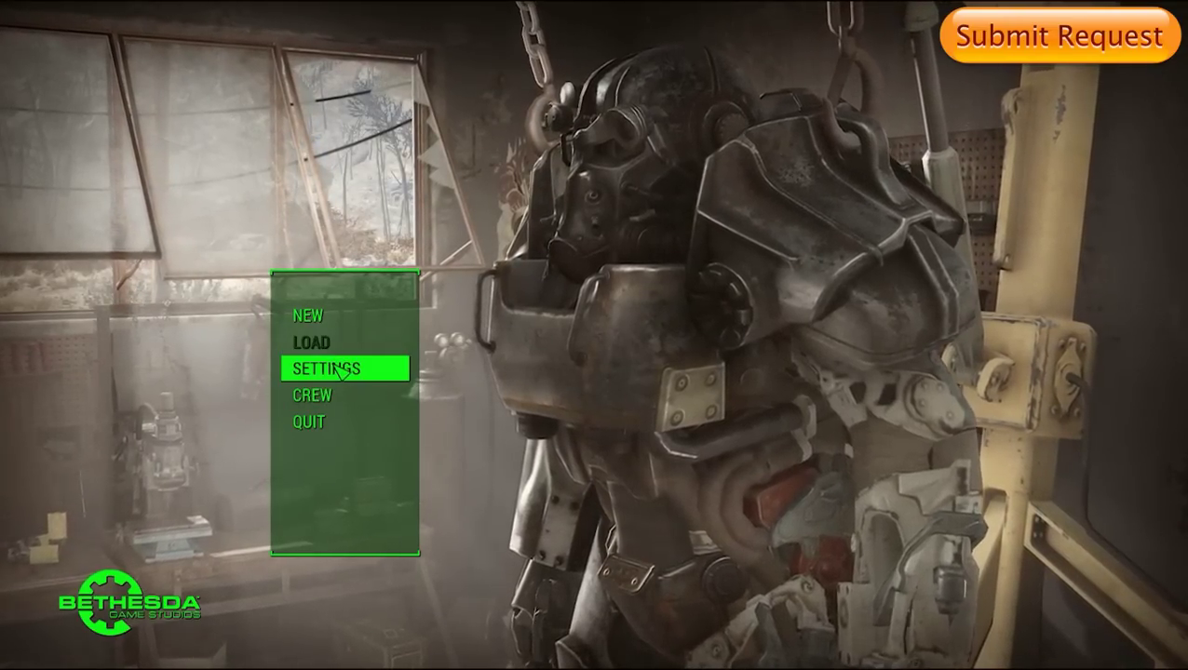
- Open the gameplay settings and cycle through the Difficulty levels, ending on Normal
{"action": "left_click", "coordinate": [335, 359]}
{"action": "left_click", "coordinate": [468, 319]}
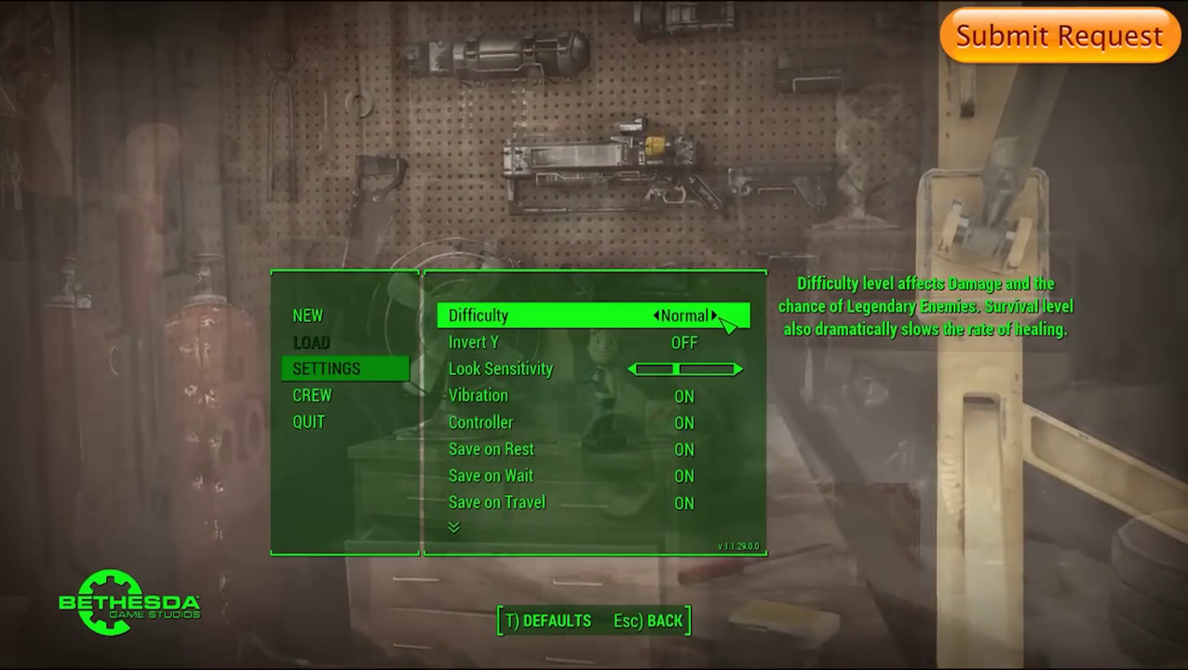
{"action": "left_click", "coordinate": [719, 318]}
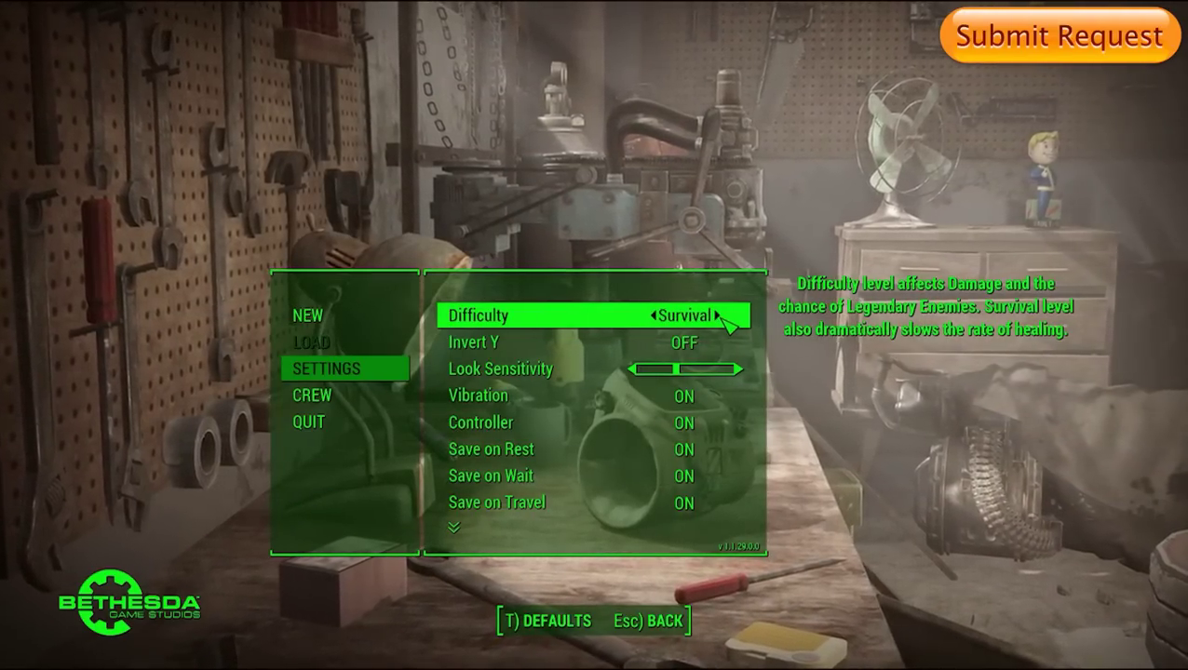
{"action": "left_click", "coordinate": [724, 318]}
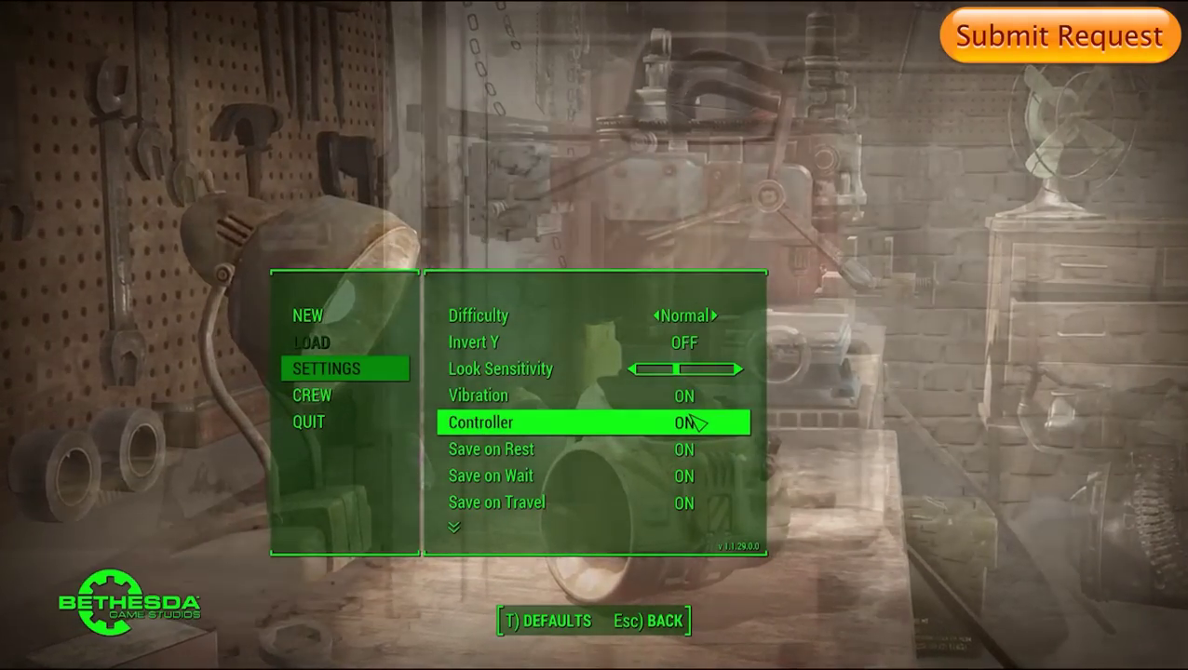
- Set Vibration and Controller to OFF in the gameplay settings and leave that settings page
{"action": "left_click", "coordinate": [694, 401]}
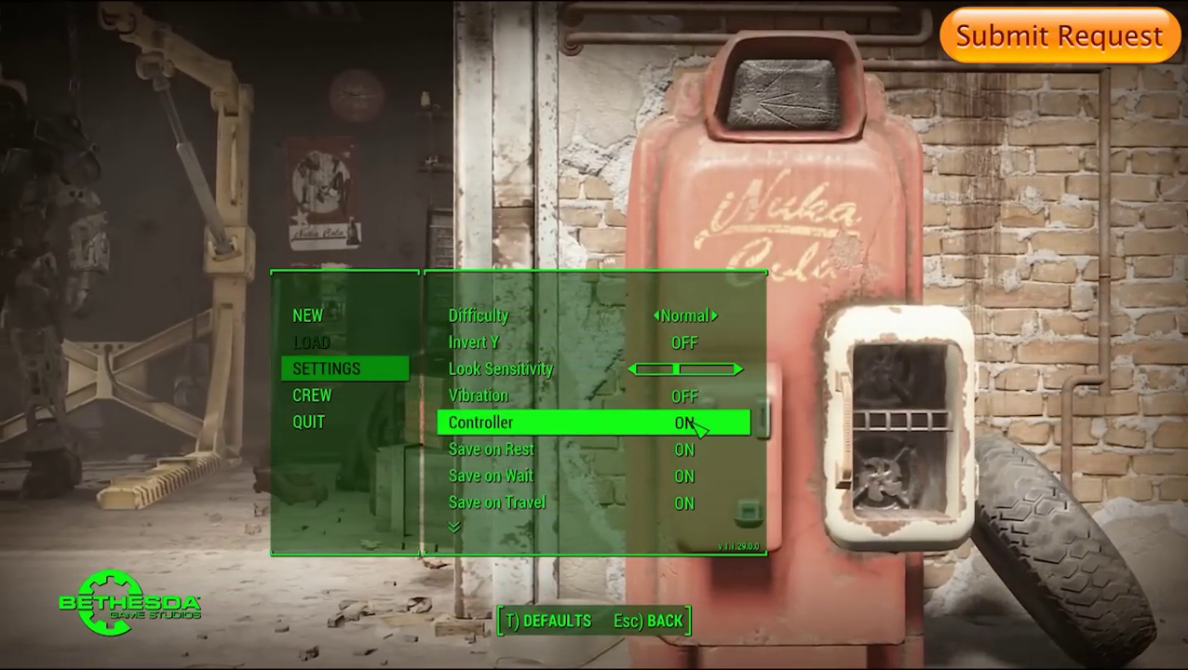
{"action": "left_click", "coordinate": [689, 424]}
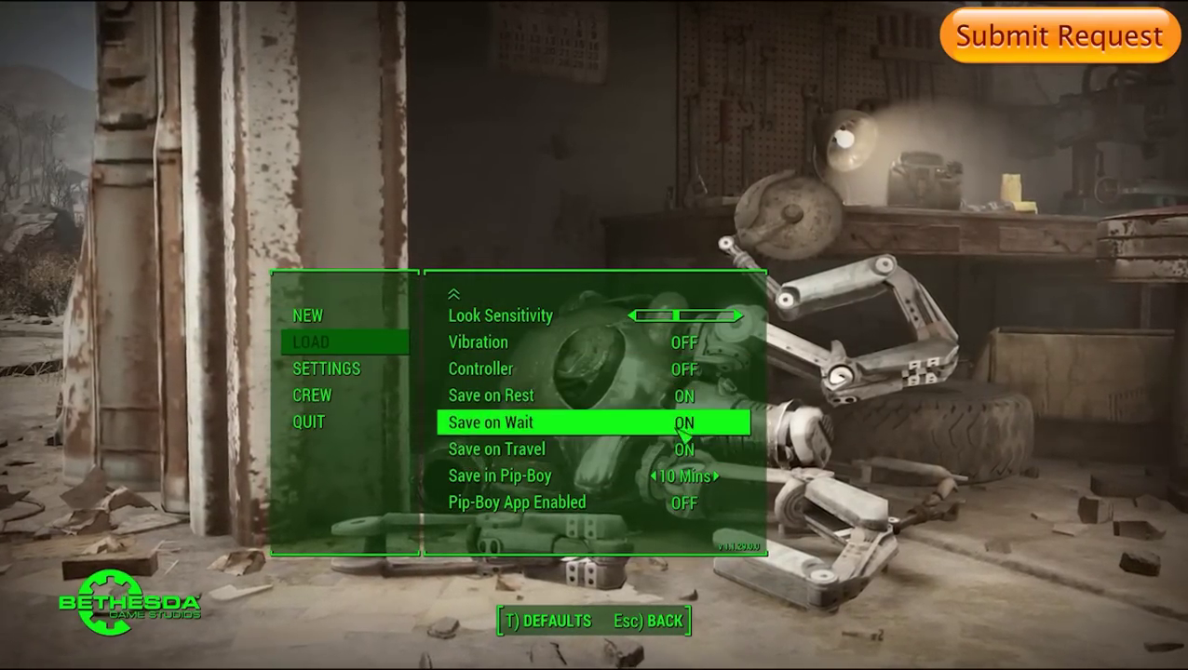
{"action": "scroll", "coordinate": [601, 419], "scroll_direction": "up", "scroll_amount": 2}
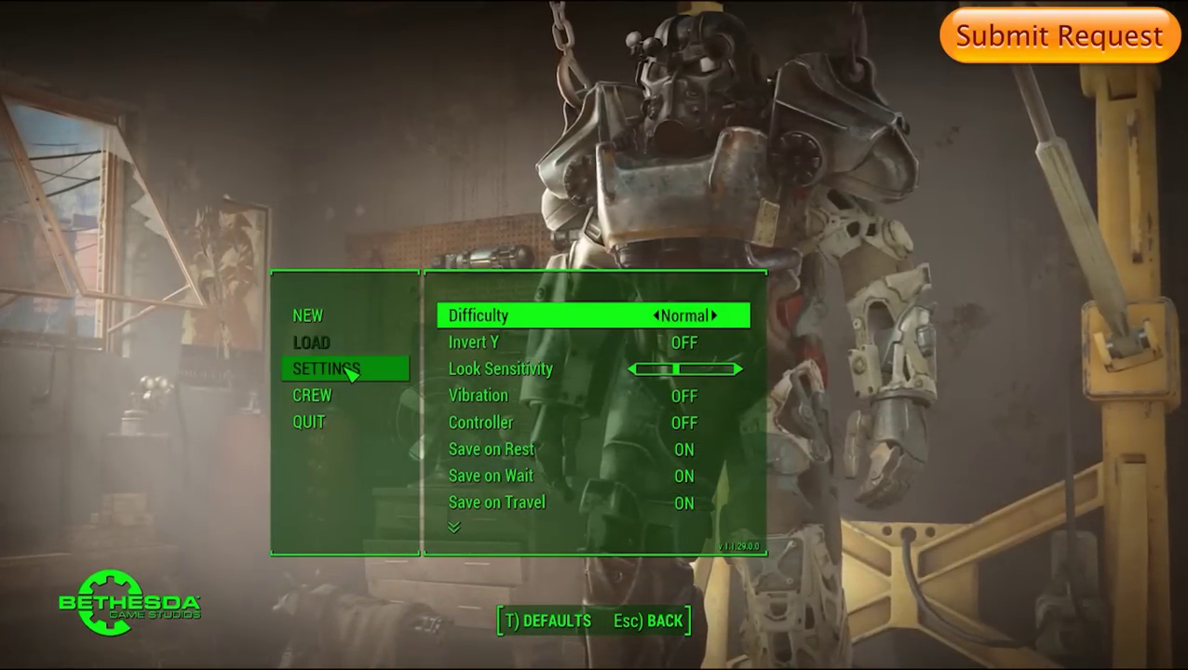
{"action": "key", "text": "Escape"}
{"action": "key", "text": "Escape"}
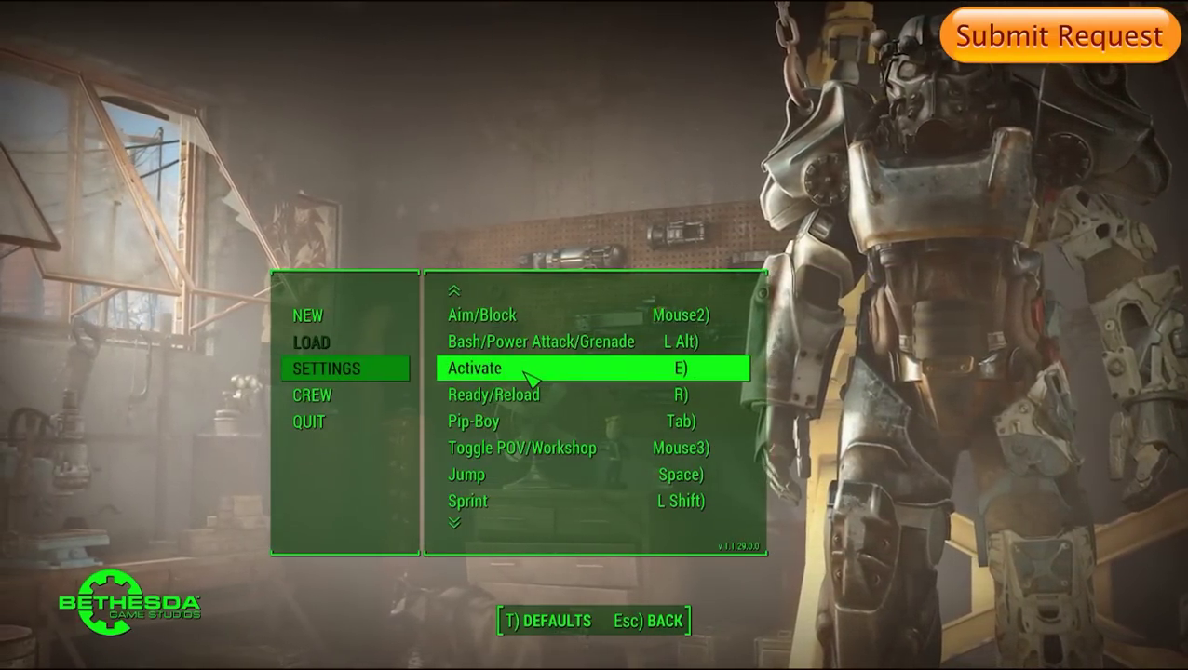
- Look through the full list of control key bindings and return to its beginning
{"action": "scroll", "coordinate": [550, 446], "scroll_direction": "down", "scroll_amount": 5}
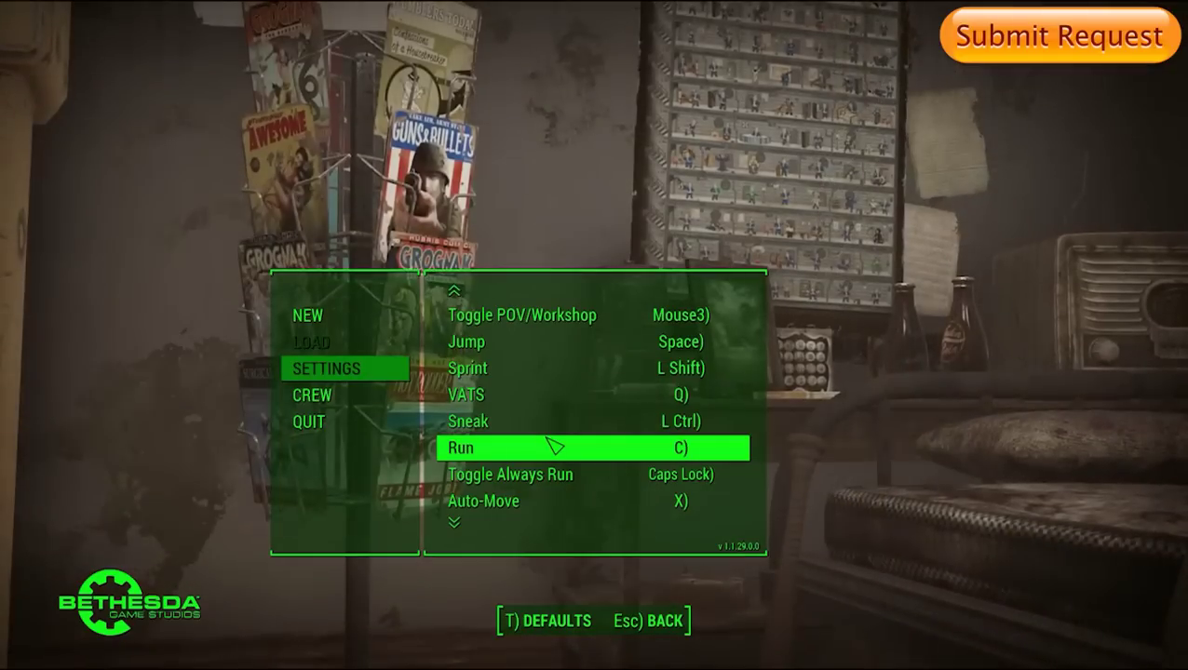
{"action": "scroll", "coordinate": [553, 446], "scroll_direction": "down", "scroll_amount": 9}
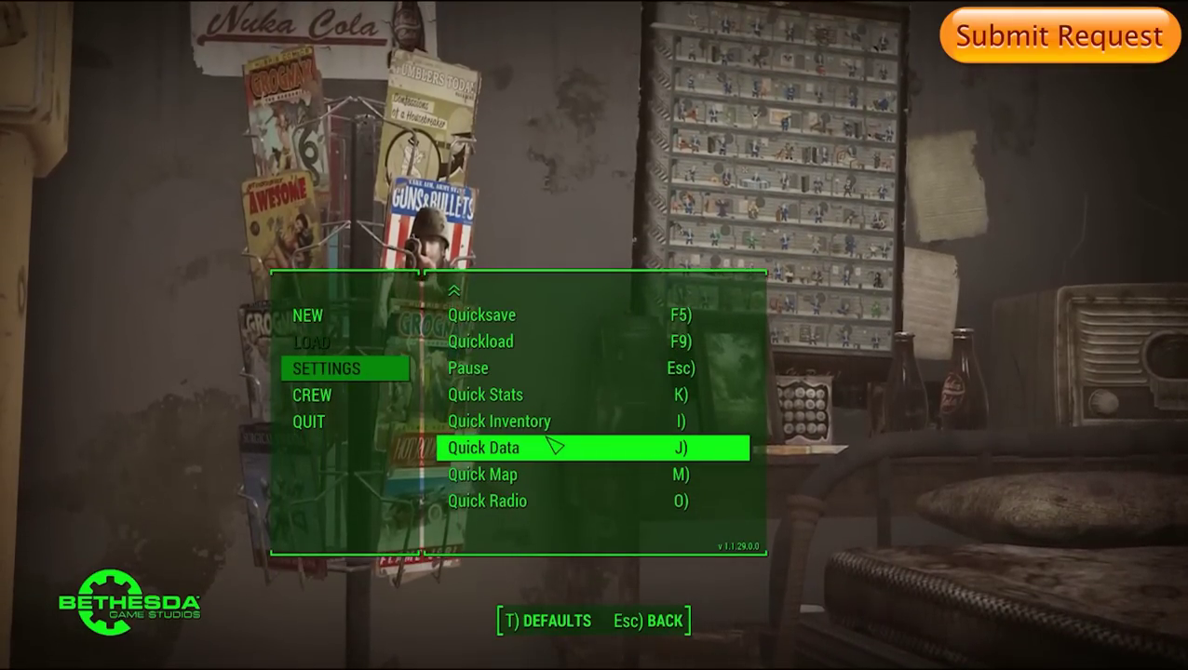
{"action": "scroll", "coordinate": [553, 446], "scroll_direction": "up", "scroll_amount": 15}
{"action": "scroll", "coordinate": [553, 446], "scroll_direction": "up", "scroll_amount": 4}
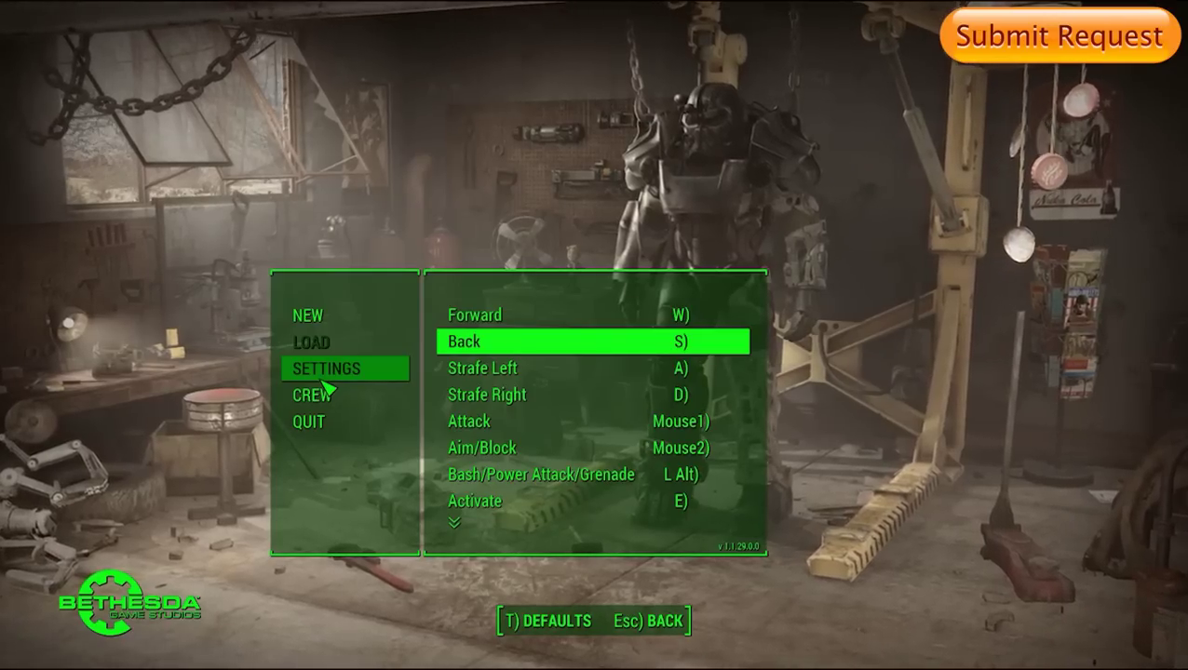
- Open the display settings and turn both Dialogue Subtitles and General Subtitles ON
{"action": "left_click", "coordinate": [331, 373]}
{"action": "left_click", "coordinate": [584, 367]}
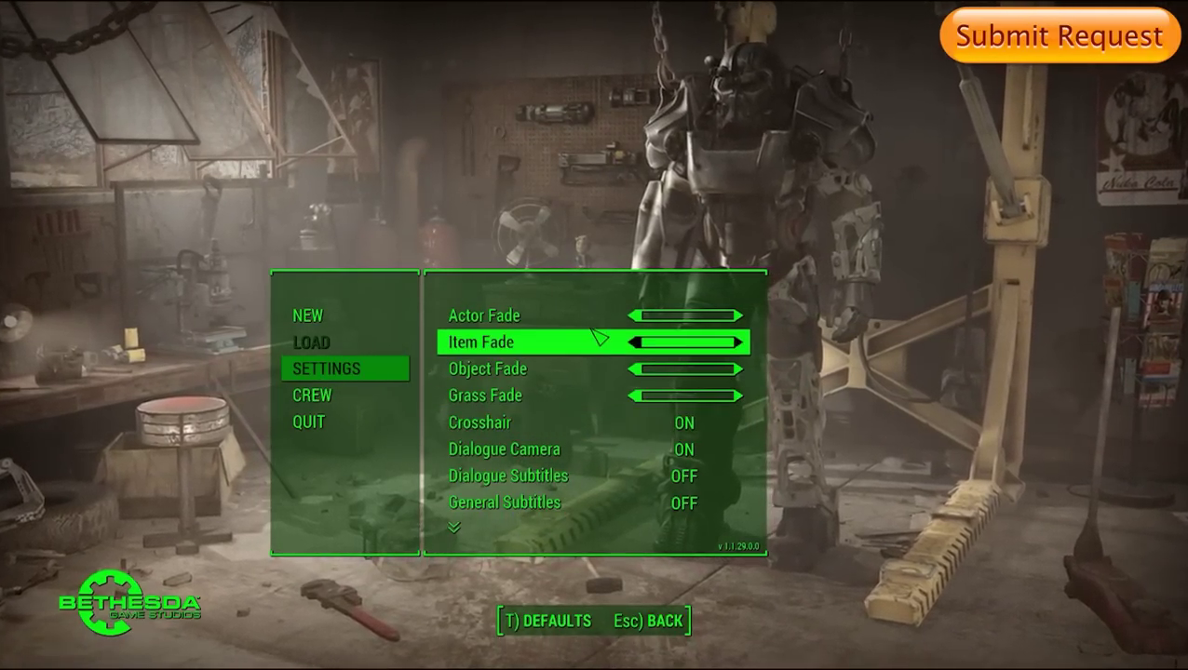
{"action": "scroll", "coordinate": [642, 455], "scroll_direction": "down", "scroll_amount": 2}
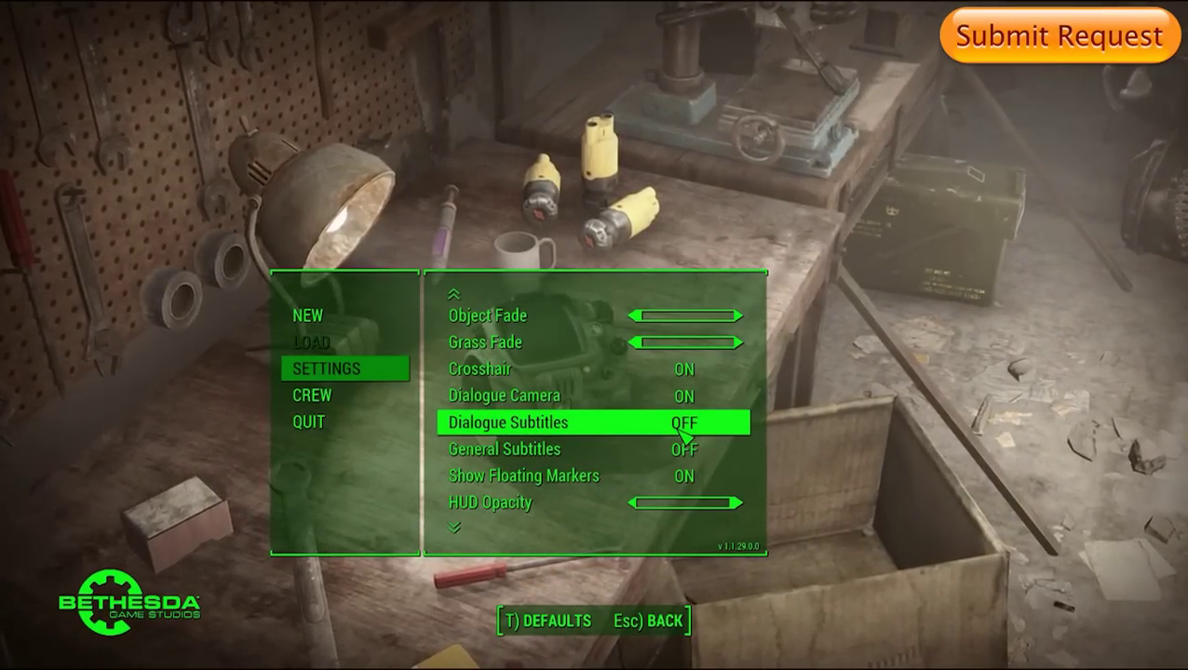
{"action": "left_click", "coordinate": [682, 425]}
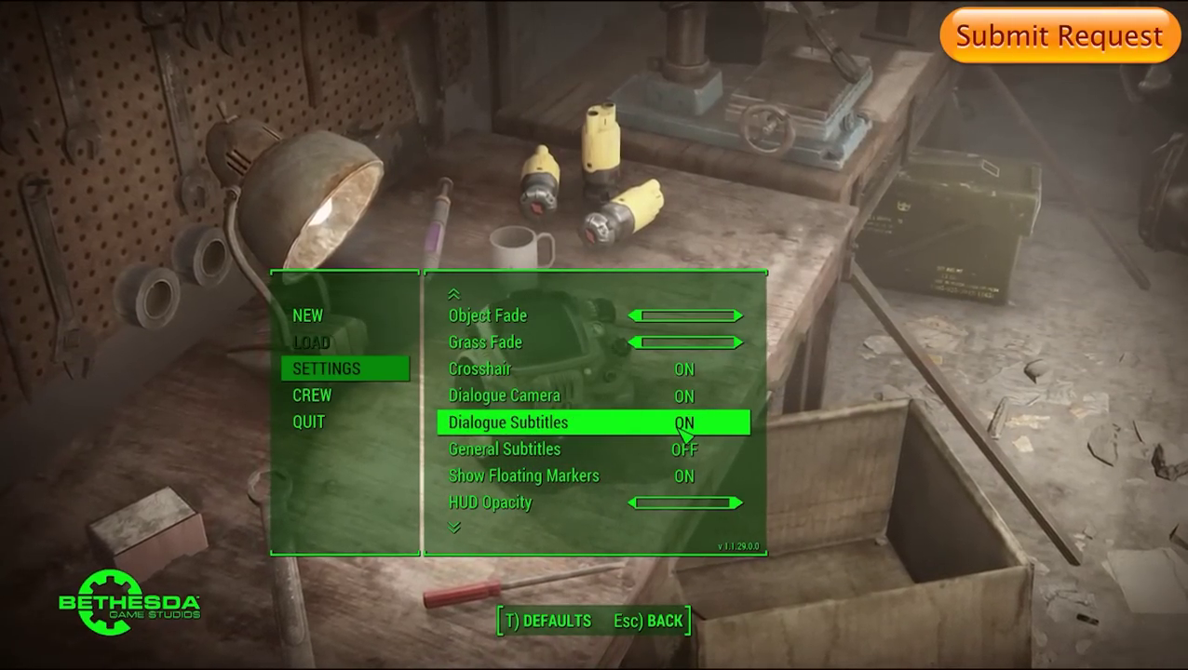
{"action": "left_click", "coordinate": [680, 452]}
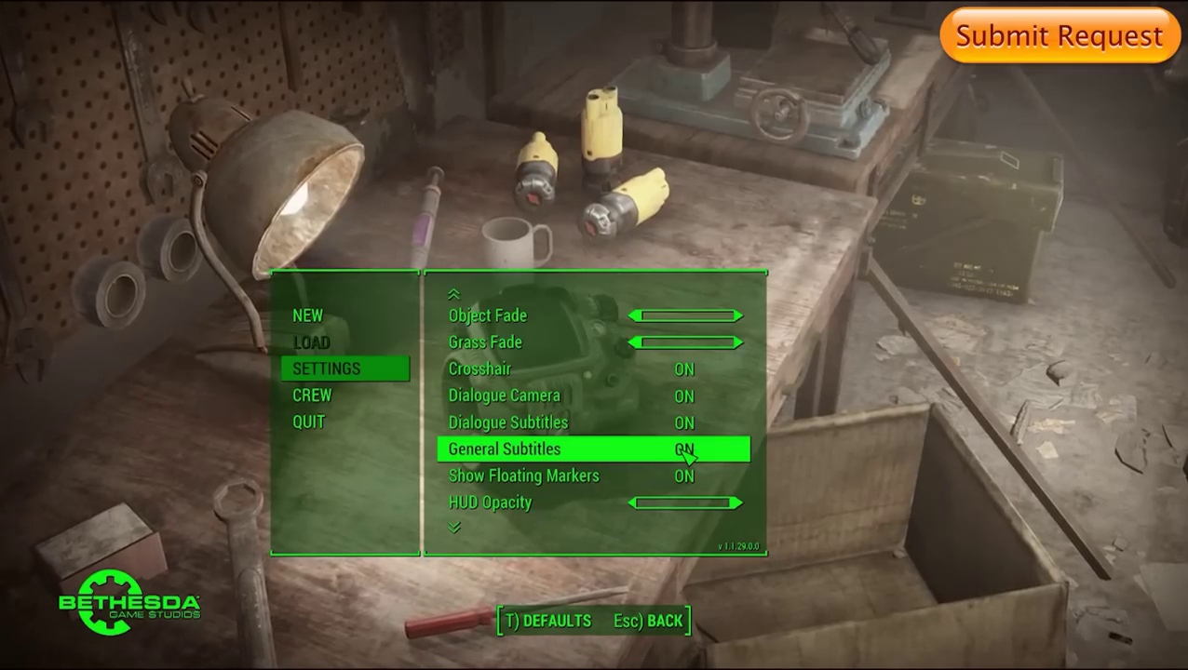
- Review the HUD and Pip-Boy color options at the end of the display settings and return to the list's beginning
{"action": "scroll", "coordinate": [596, 479], "scroll_direction": "down", "scroll_amount": 2}
{"action": "scroll", "coordinate": [579, 468], "scroll_direction": "down", "scroll_amount": 2}
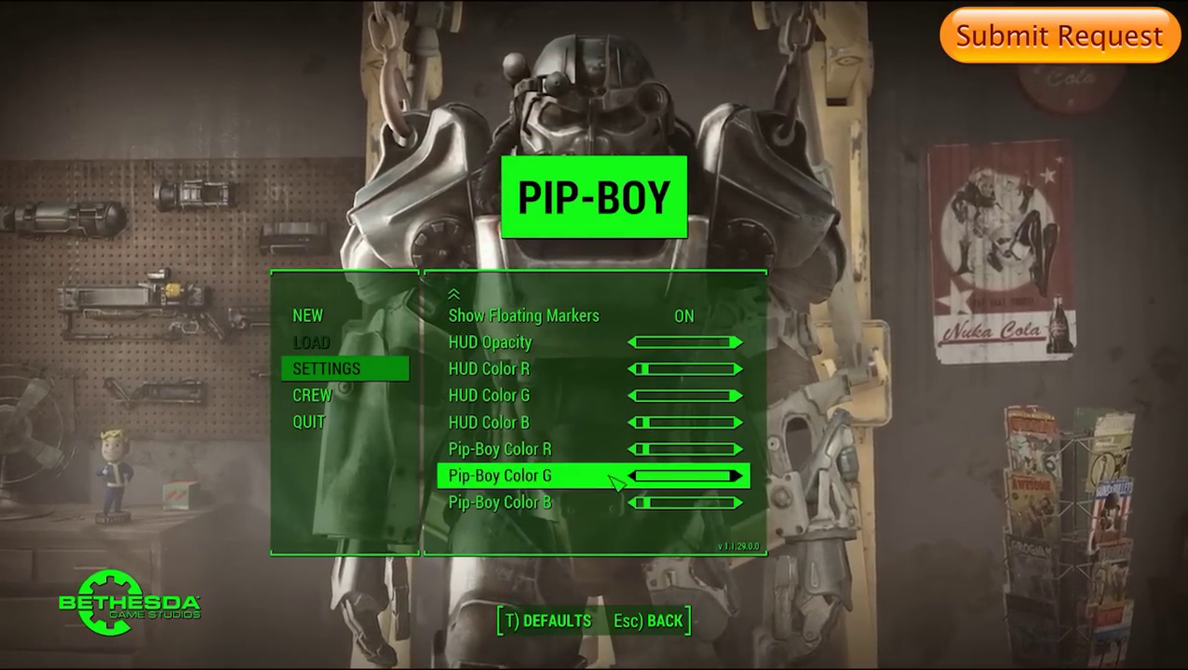
{"action": "scroll", "coordinate": [616, 435], "scroll_direction": "up", "scroll_amount": 4}
{"action": "scroll", "coordinate": [618, 433], "scroll_direction": "up", "scroll_amount": 1}
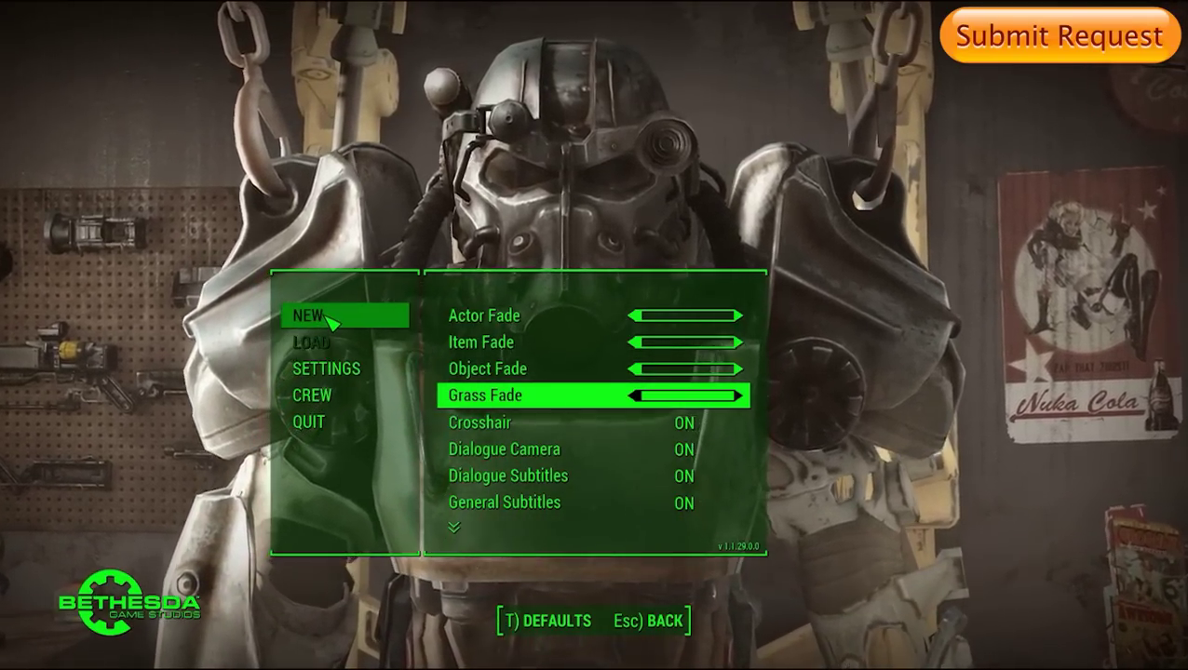
- Leave the display settings and start a new game from the main menu
{"action": "left_click", "coordinate": [326, 318]}
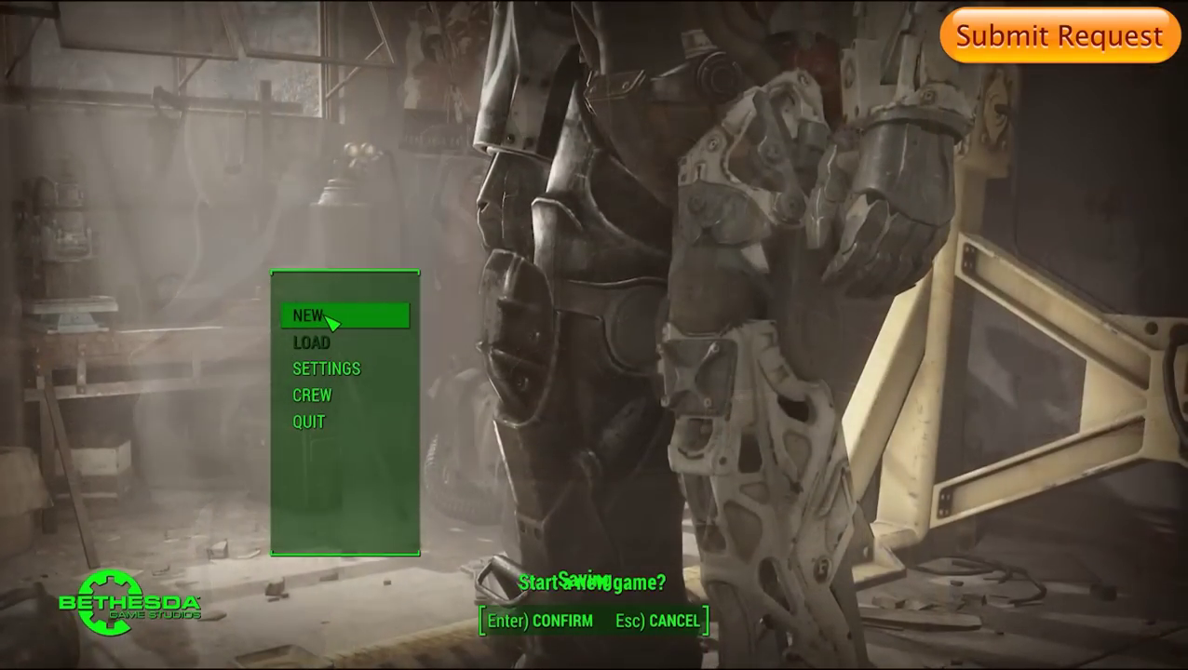
{"action": "key", "text": "Escape"}
{"action": "left_click", "coordinate": [331, 319]}
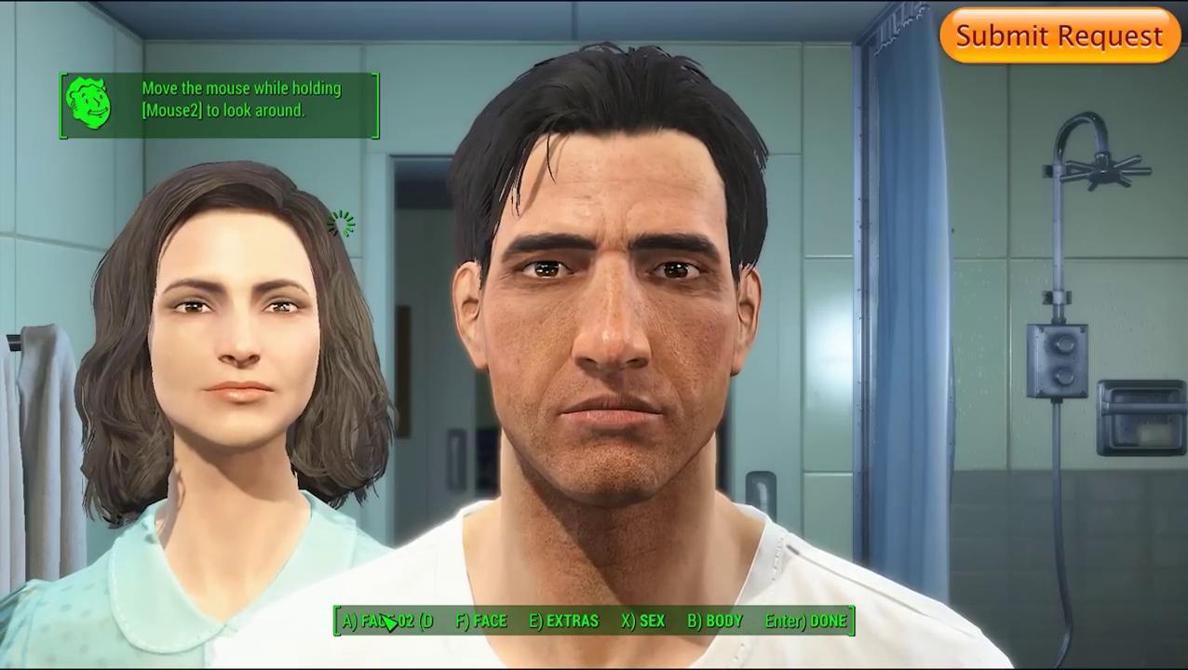
- Cycle forward through the male character's preset faces to the one with cropped hair and a short full beard
{"action": "key", "text": "d"}
{"action": "key", "text": "d"}
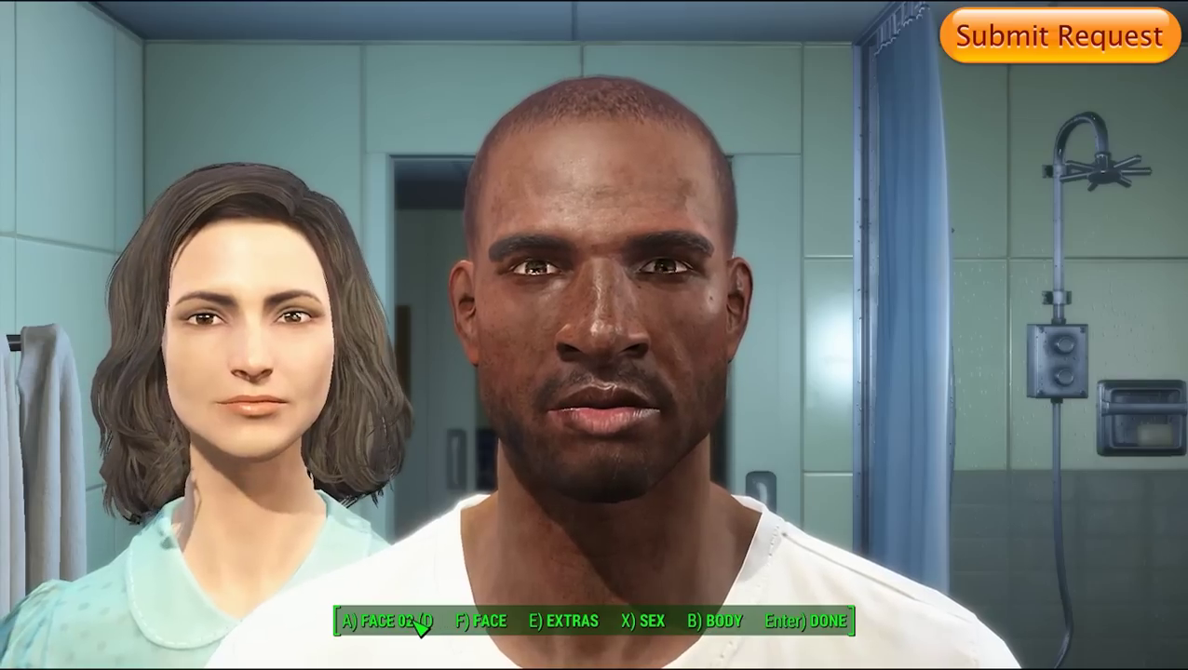
{"action": "key", "text": "d"}
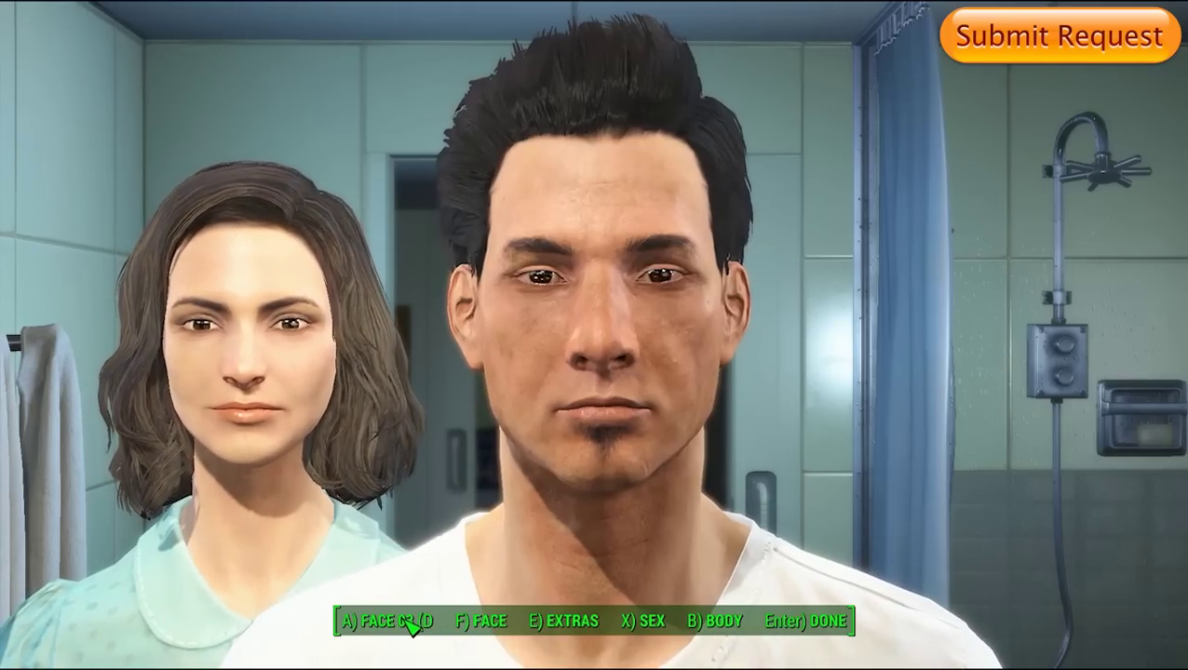
{"action": "key", "text": "d"}
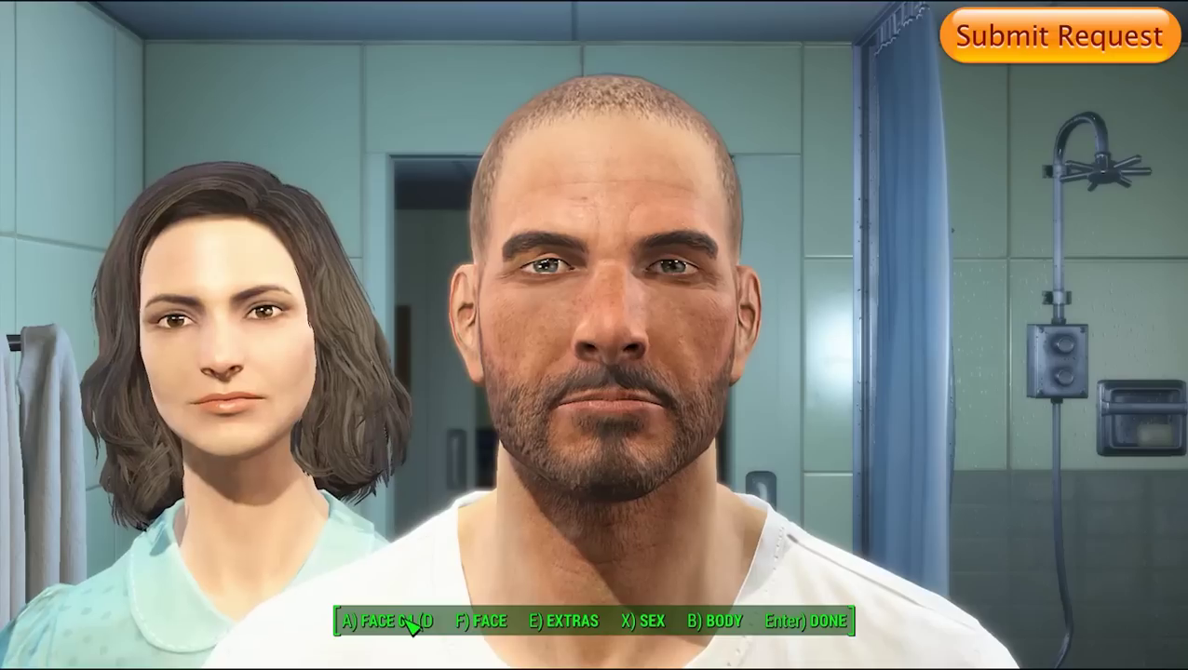